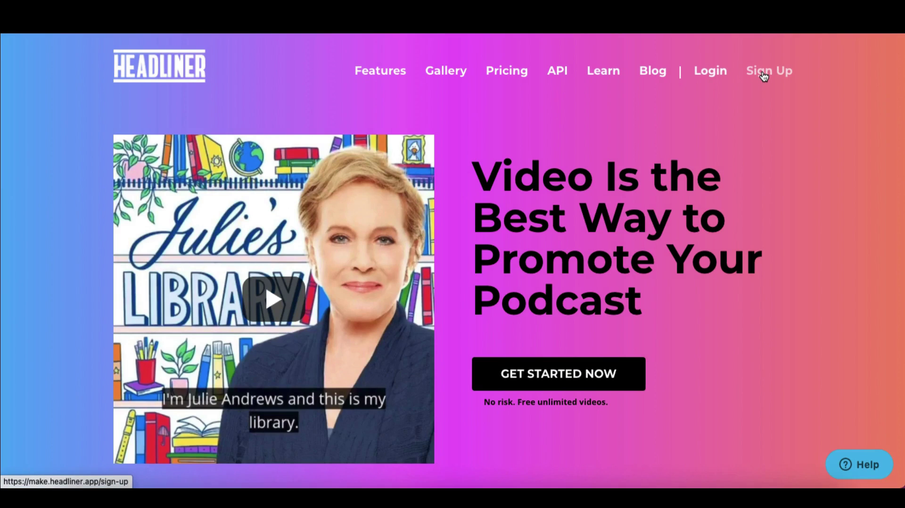
- Sign up and answer onboarding: for a small business, no emails, heard via 'Business colleague'
left_click(763, 74)
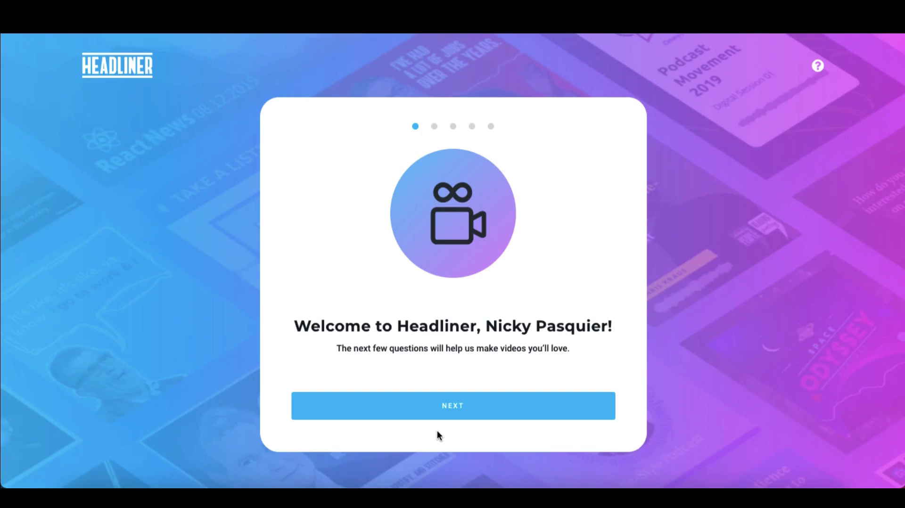
left_click(452, 413)
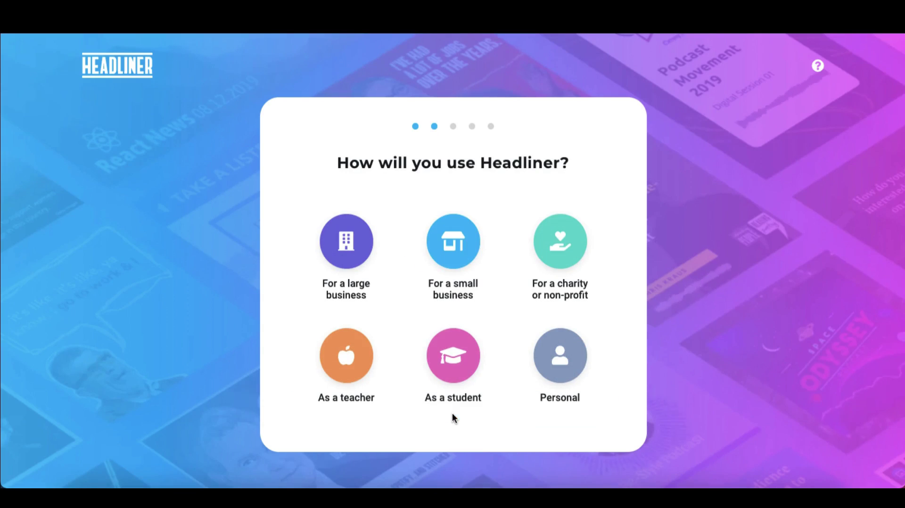
left_click(452, 258)
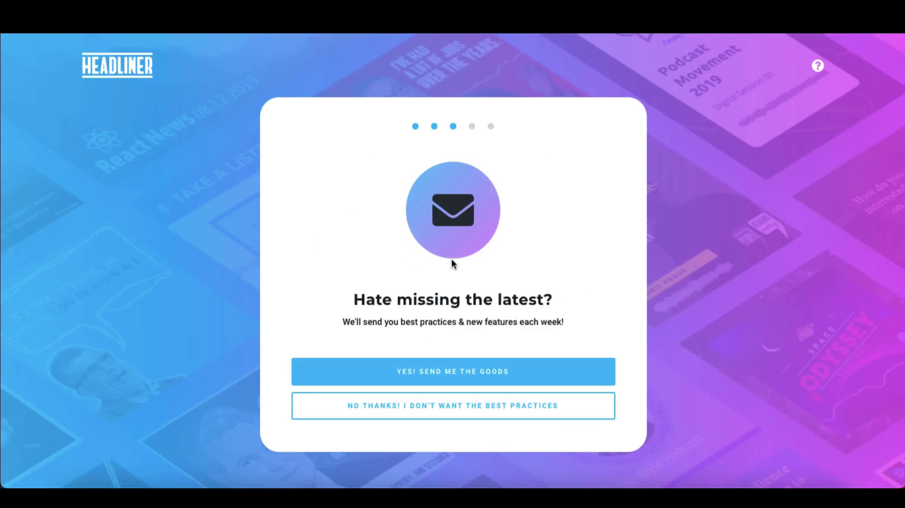
left_click(434, 408)
type("Business colleague")
left_click(459, 405)
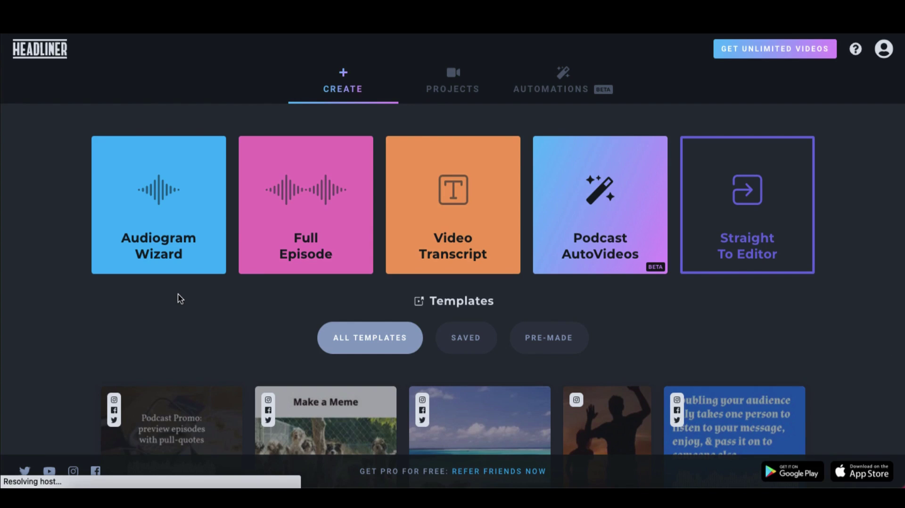
- Launch the Audiogram Wizard from the Create dashboard
left_click(169, 246)
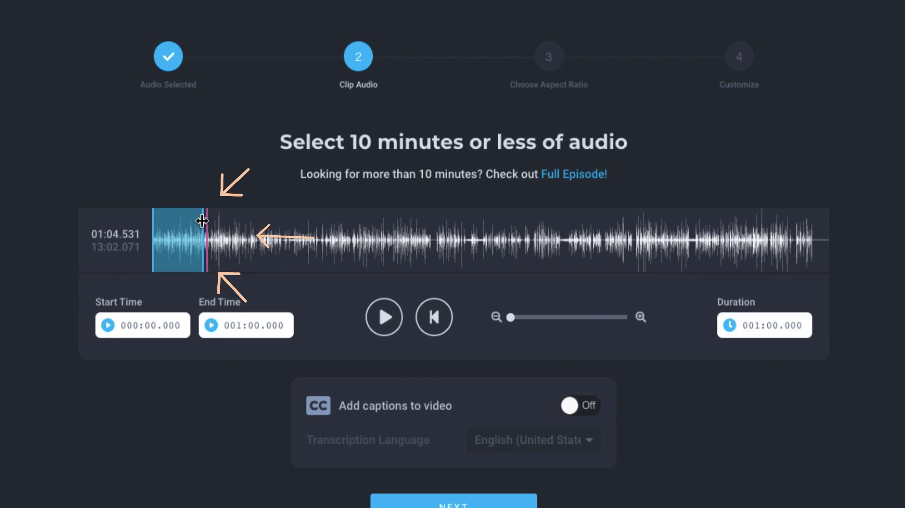
- Stretch the audio selection, then apply the Instagram 01:00 preset for a 0:00–1:00 clip
left_click_drag(201, 240, 566, 241)
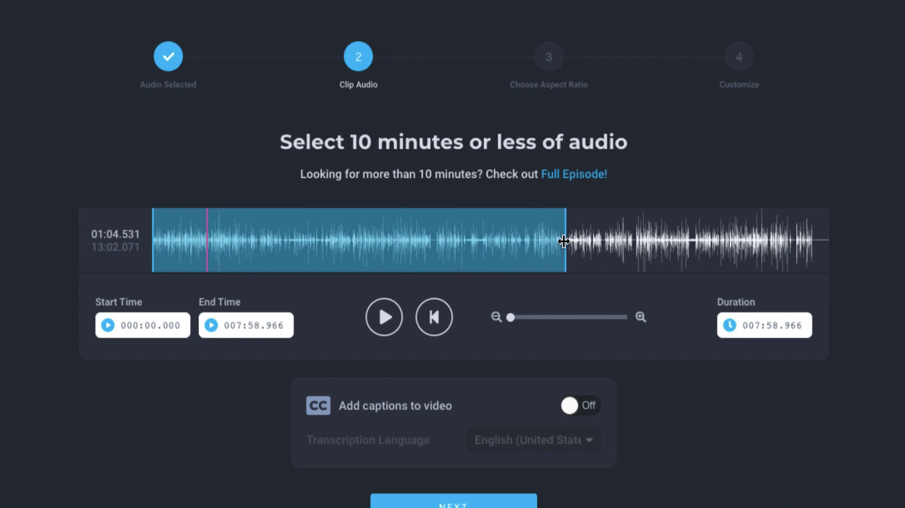
left_click(757, 328)
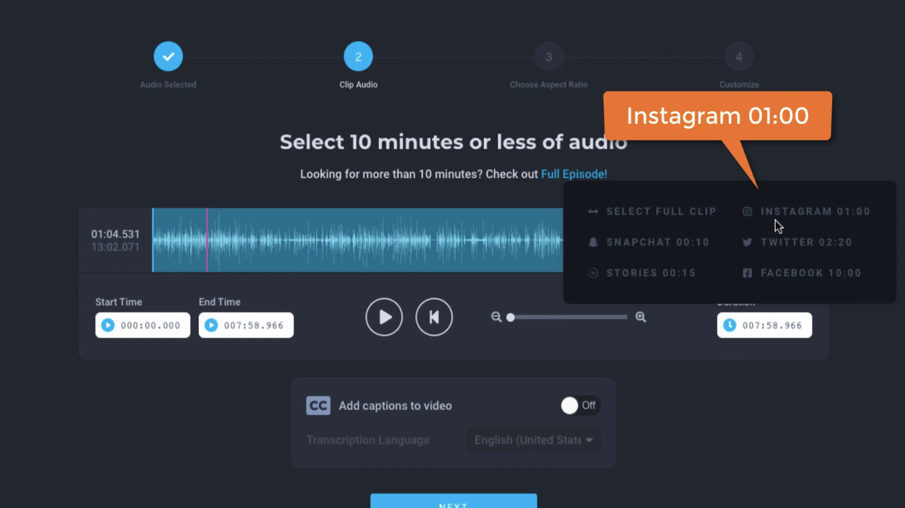
left_click(841, 219)
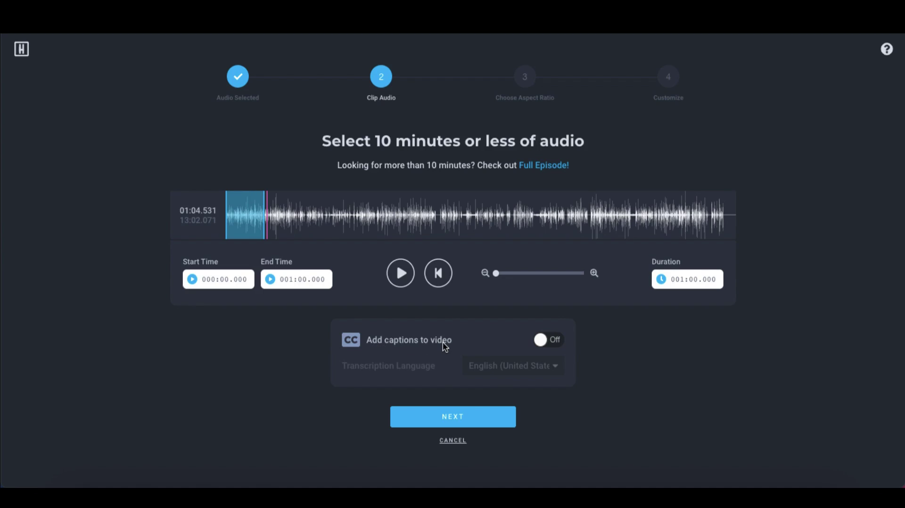
- Enable auto-captions transcribed in English (United Kingdom) and proceed
key("Tab")
left_click(556, 342)
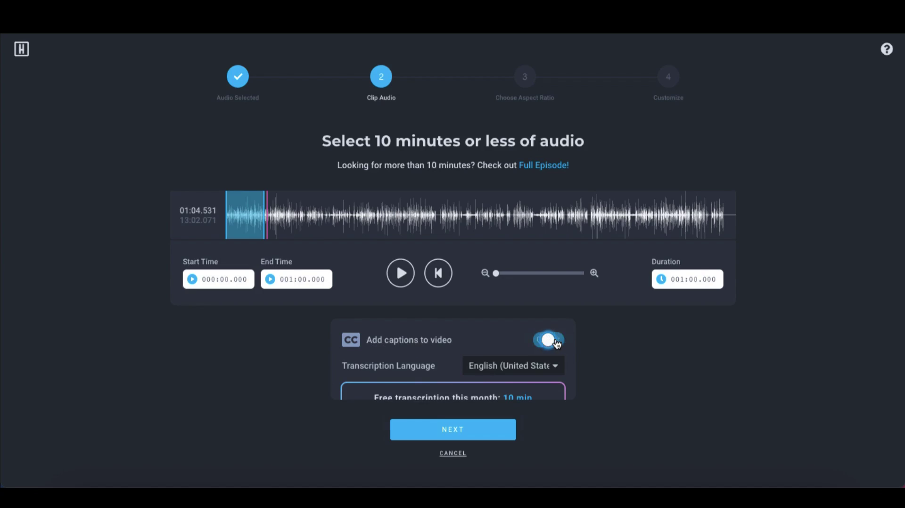
left_click(522, 365)
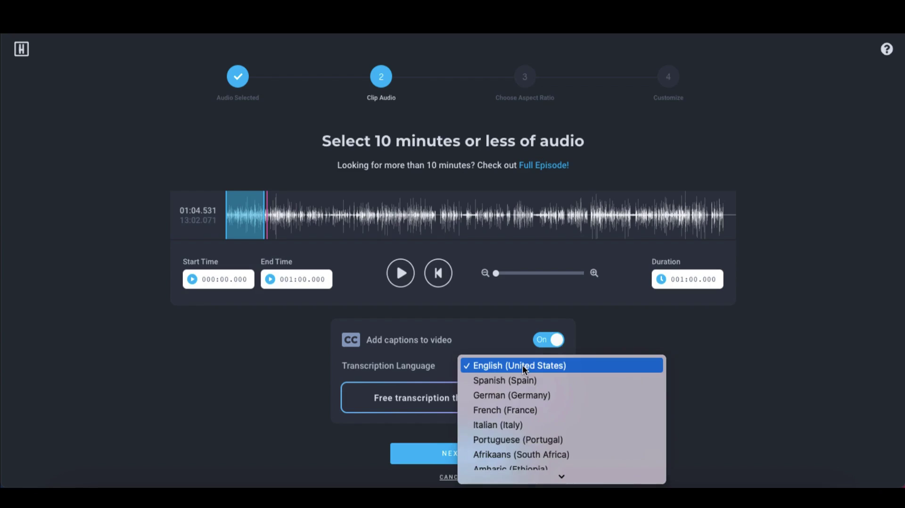
scroll(521, 365, "down", 15)
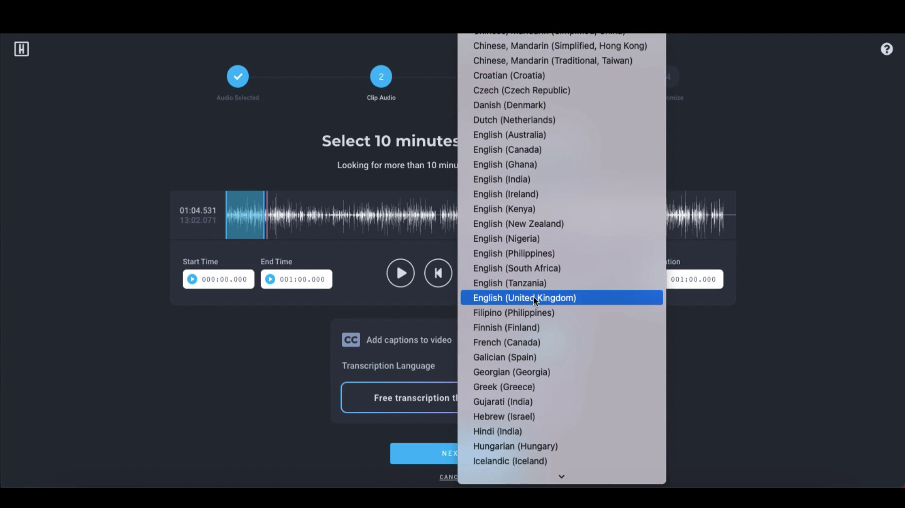
left_click(534, 296)
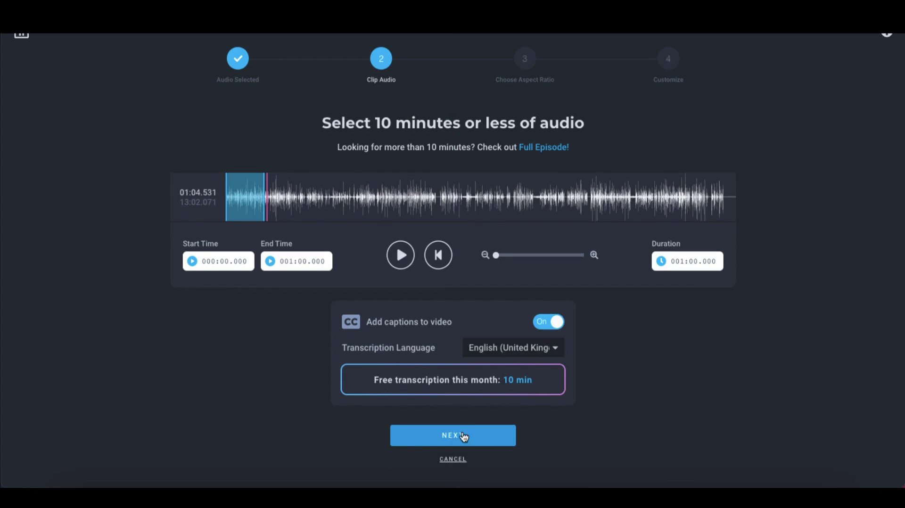
left_click(456, 438)
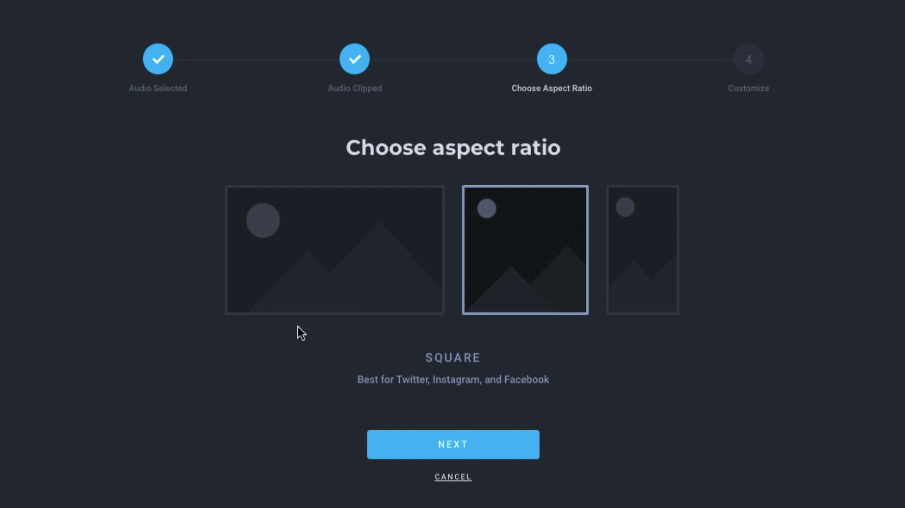
- Compare Landscape, Square and Portrait ratios, settle on Square, and proceed
left_click(340, 269)
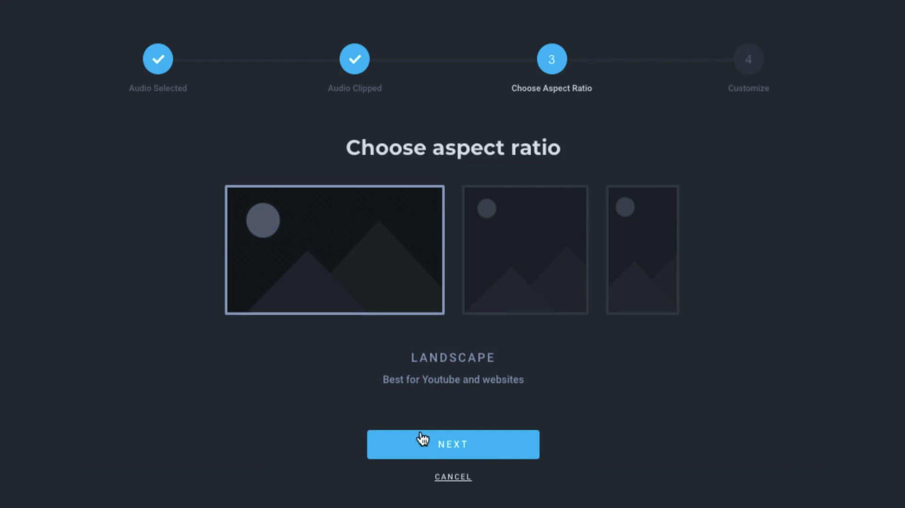
left_click(515, 270)
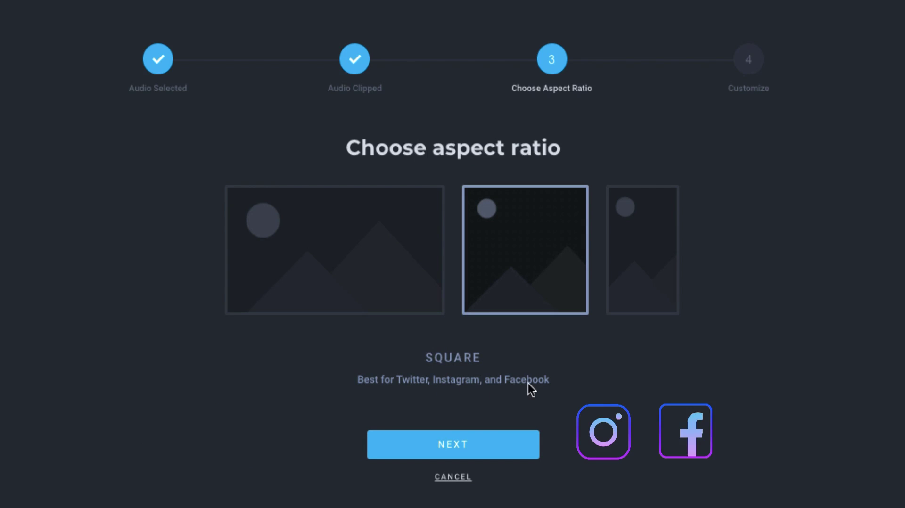
left_click(642, 279)
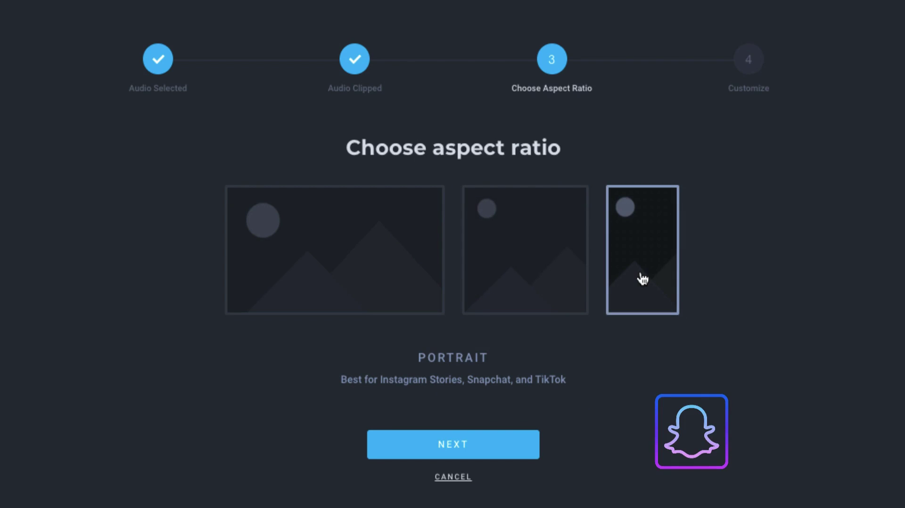
left_click(521, 276)
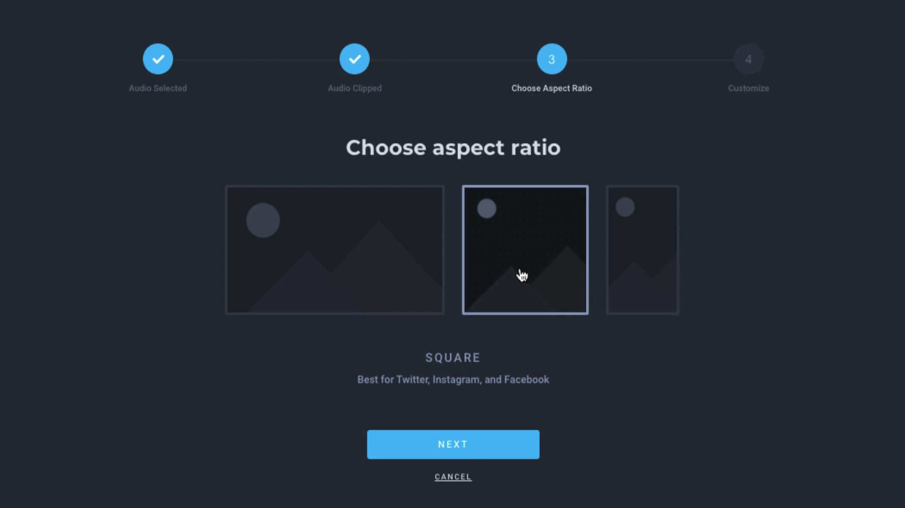
left_click(460, 453)
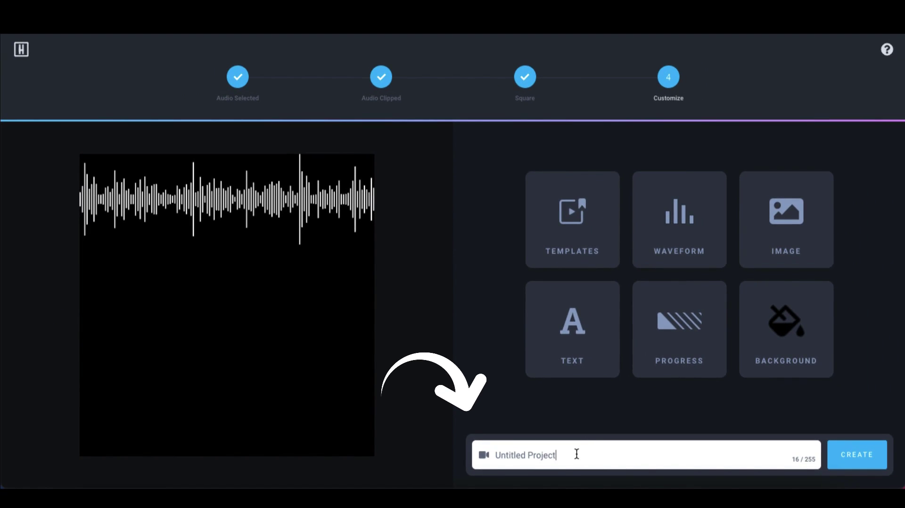
- Replace 'Untitled Project' with 'Youtube promo' and create the project
key("BackSpace")
key("BackSpace")
key("BackSpace")
key("BackSpace")
key("BackSpace")
key("BackSpace")
key("BackSpace")
key("BackSpace")
key("BackSpace")
key("BackSpace")
key("BackSpace")
key("BackSpace")
key("BackSpace")
key("BackSpace")
key("BackSpace")
key("BackSpace")
type("Youtube promo")
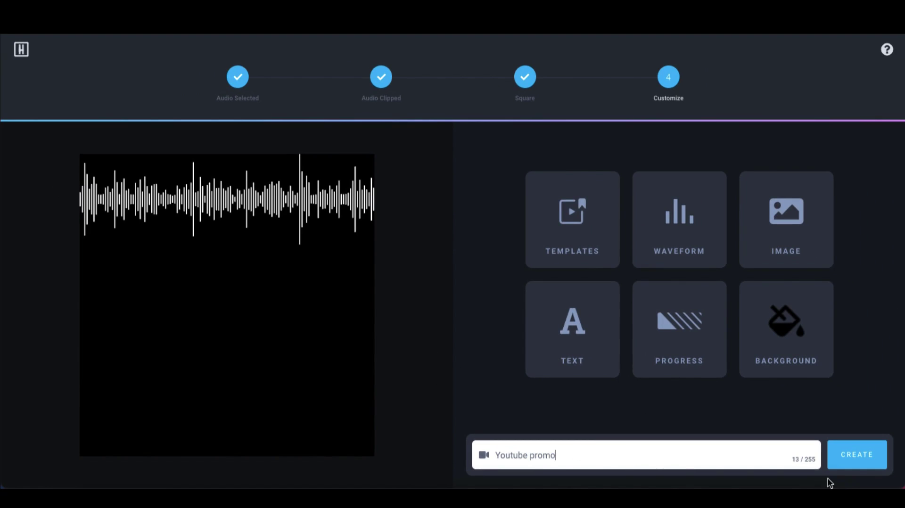
left_click(850, 453)
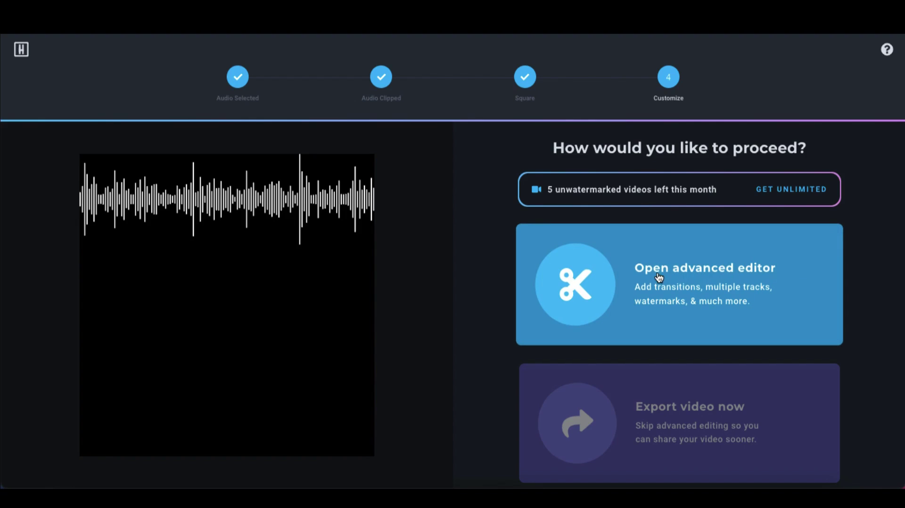
- Open the project in the advanced editor and step through the walkthrough tips to the transcript
left_click(728, 283)
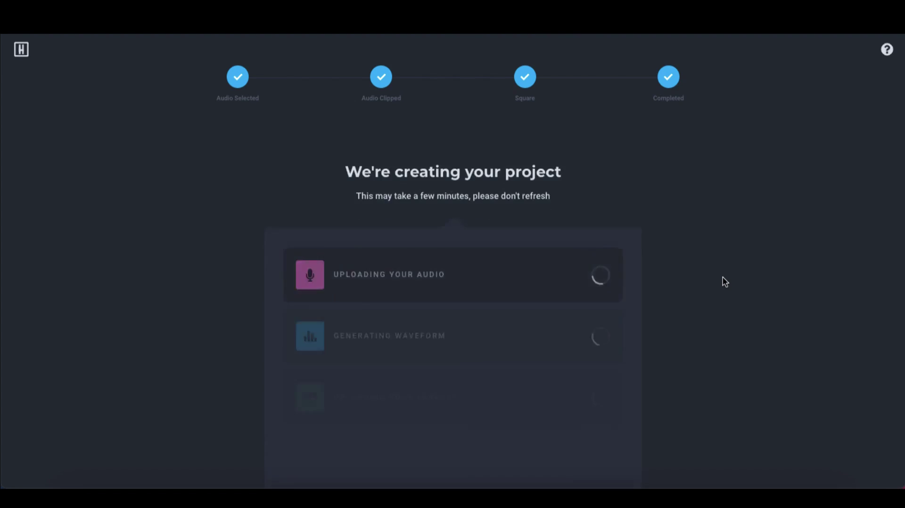
scroll(674, 288, "down", 2)
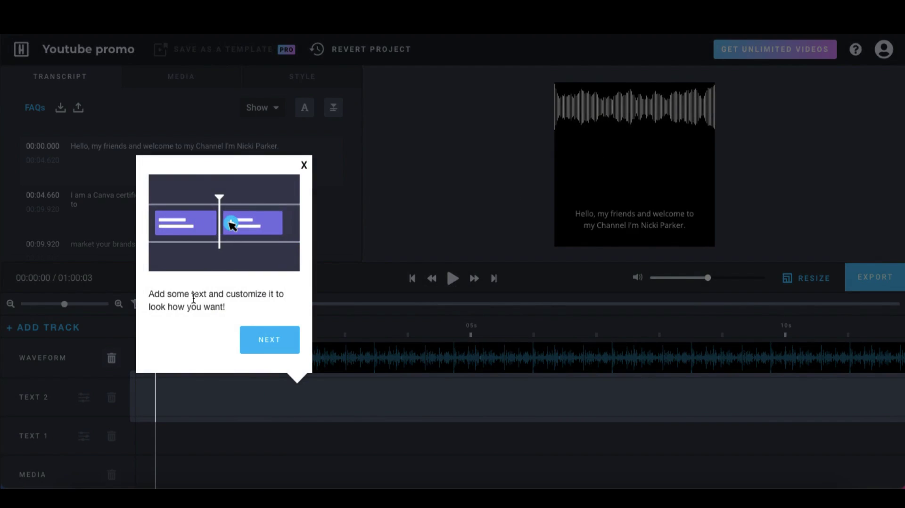
left_click(263, 341)
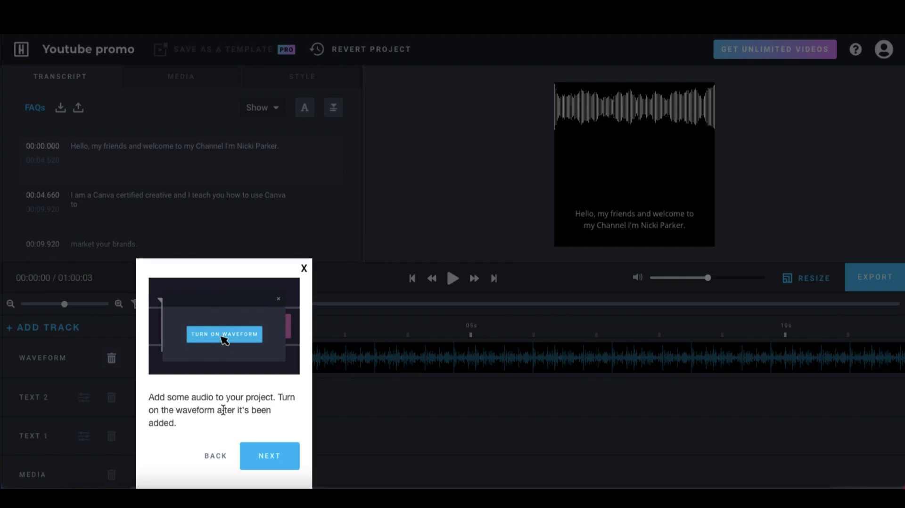
left_click(262, 453)
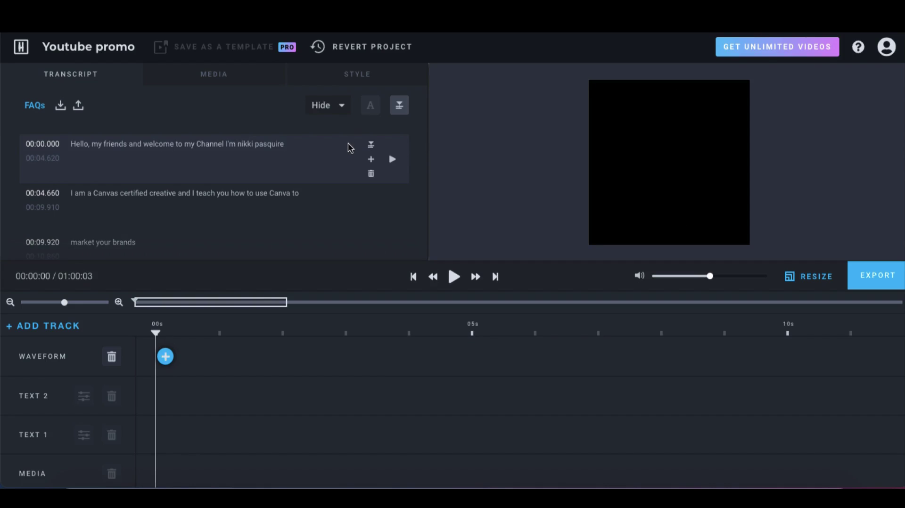
- Select the first transcript line and scroll through the auto-generated captions
left_click(320, 150)
scroll(271, 193, "down", 4)
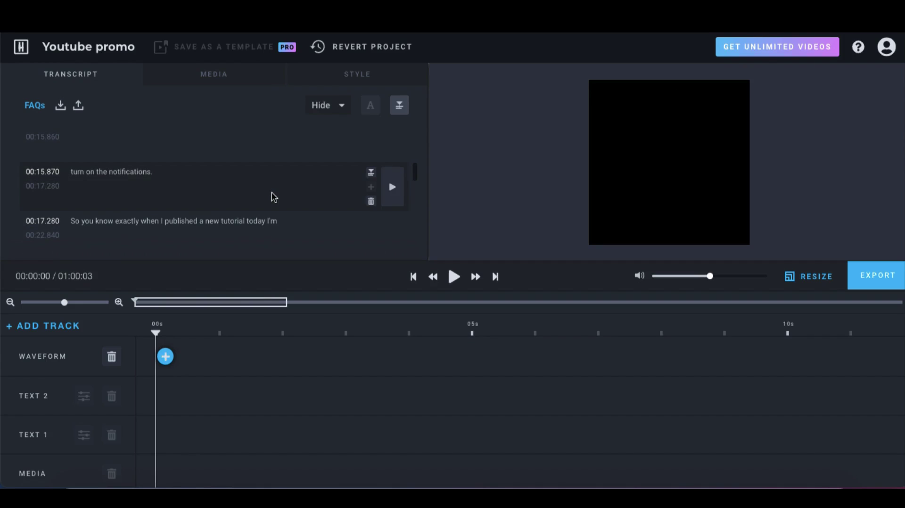
scroll(272, 194, "down", 2)
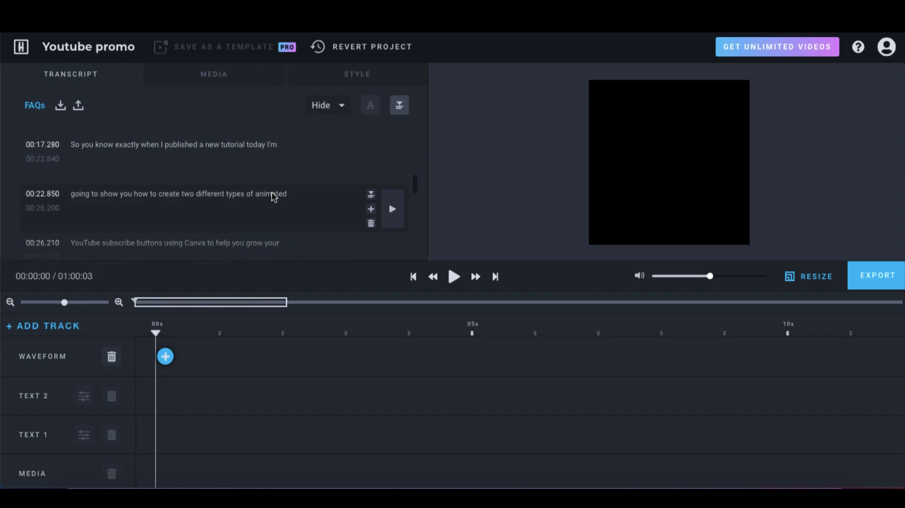
scroll(271, 195, "down", 3)
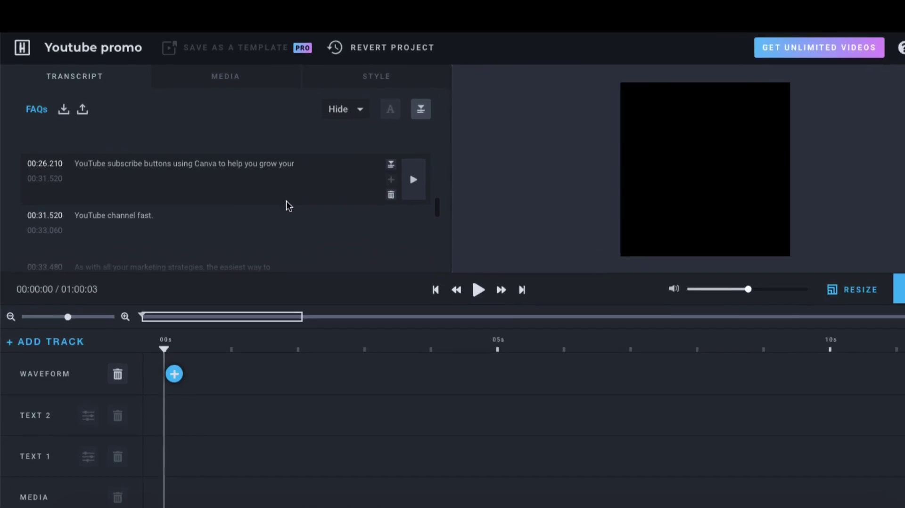
scroll(292, 207, "up", 9)
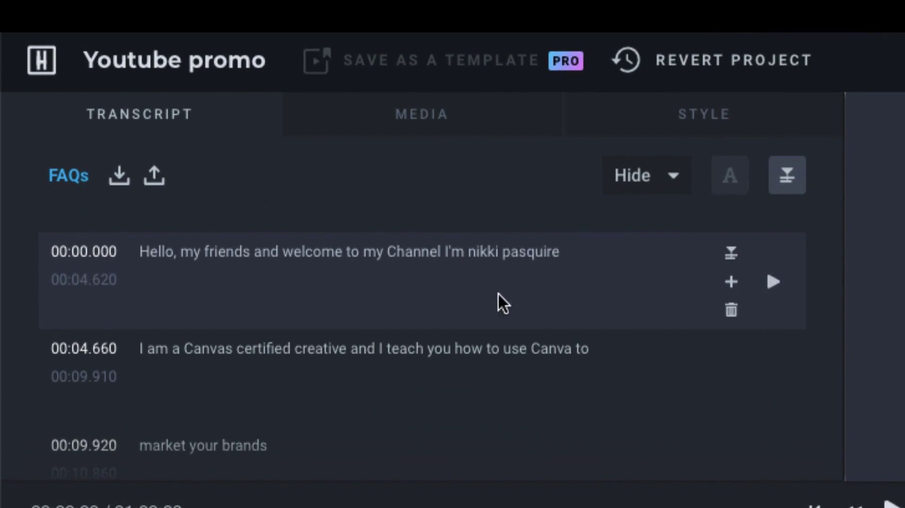
- Correct the presenter's misspelled name in the first caption, then review the remaining lines
left_click(604, 270)
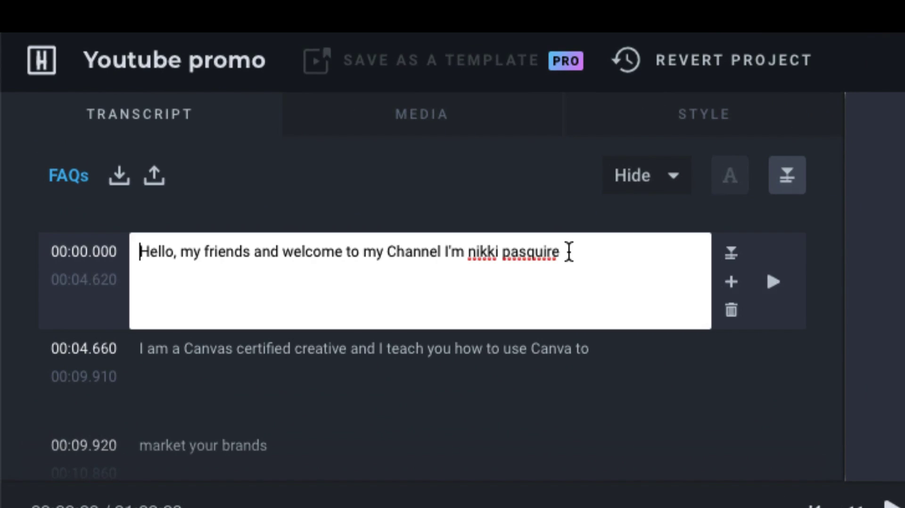
key("BackSpace")
key("BackSpace")
key("BackSpace")
key("BackSpace")
key("BackSpace")
key("BackSpace")
key("BackSpace")
key("BackSpace")
key("BackSpace")
key("BackSpace")
key("BackSpace")
key("BackSpace")
key("BackSpace")
key("BackSpace")
type("Nicky Pasquier")
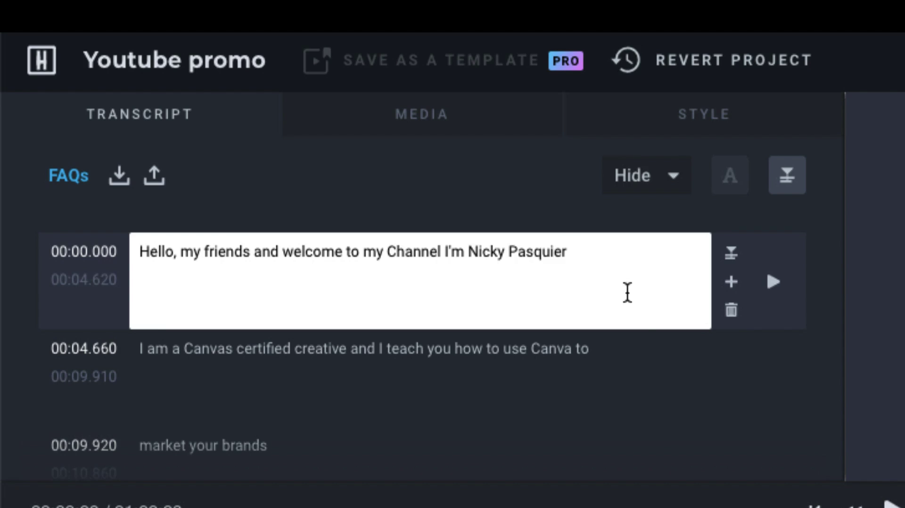
scroll(550, 316, "down", 5)
scroll(550, 316, "up", 3)
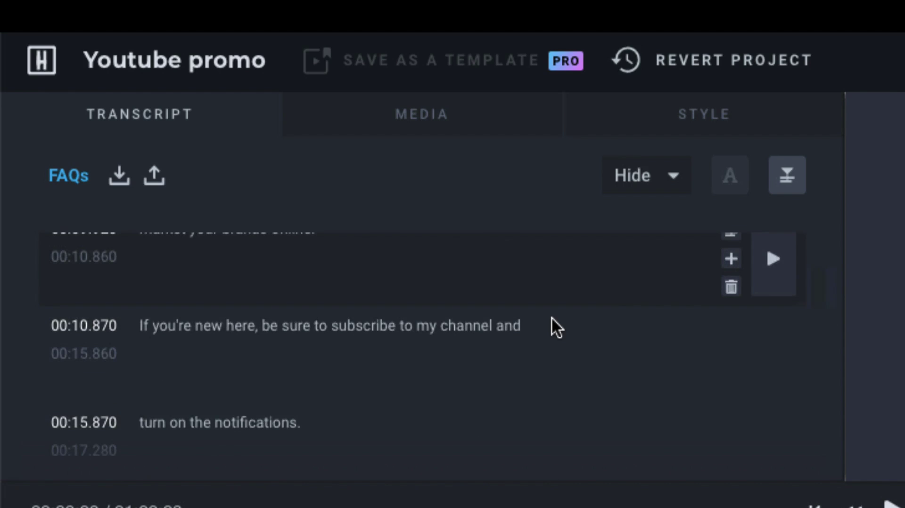
scroll(551, 316, "down", 2)
scroll(550, 316, "down", 5)
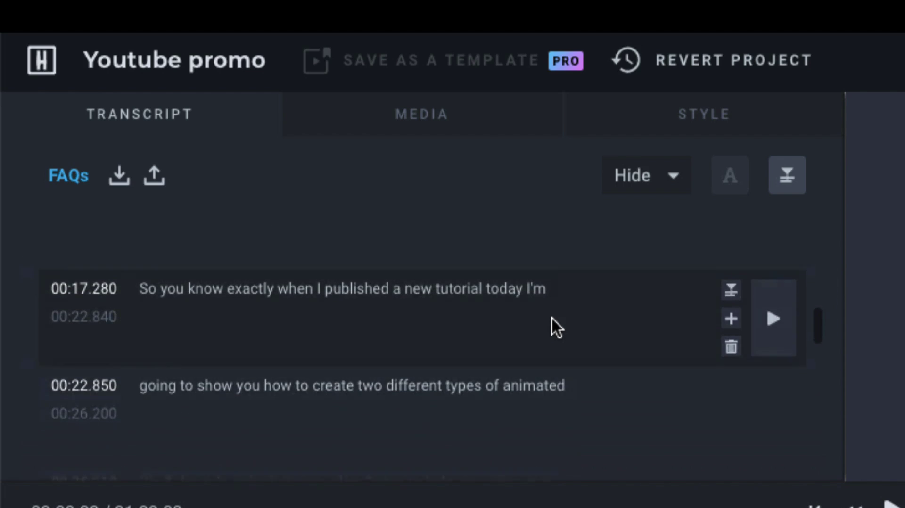
scroll(552, 318, "down", 3)
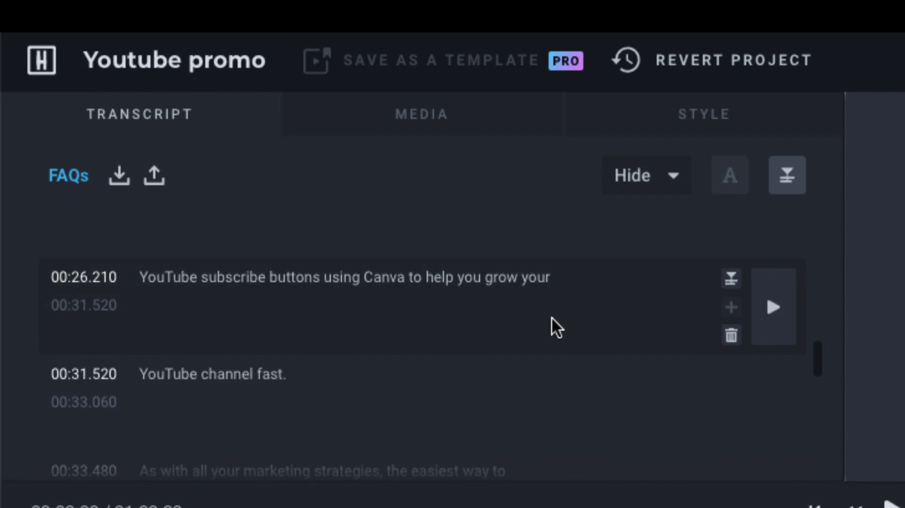
scroll(551, 320, "down", 4)
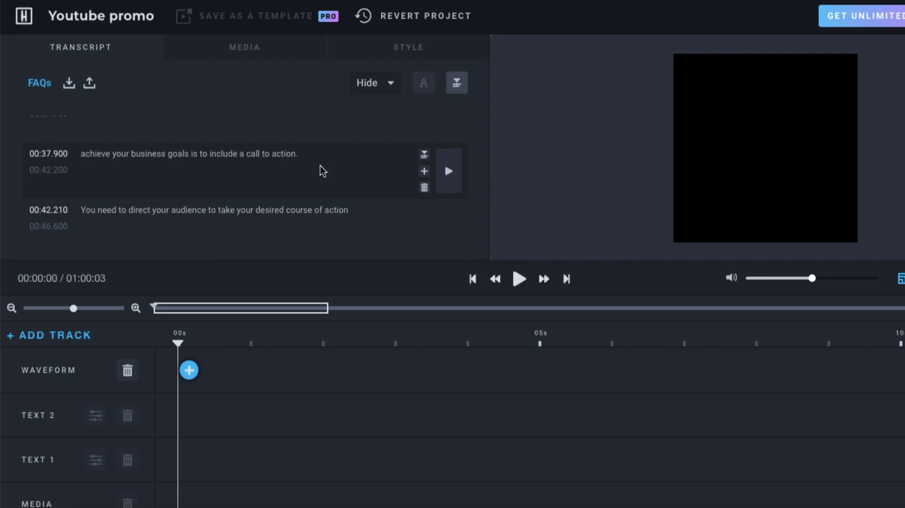
- Copy all transcript captions onto a new timeline text track
left_click(456, 94)
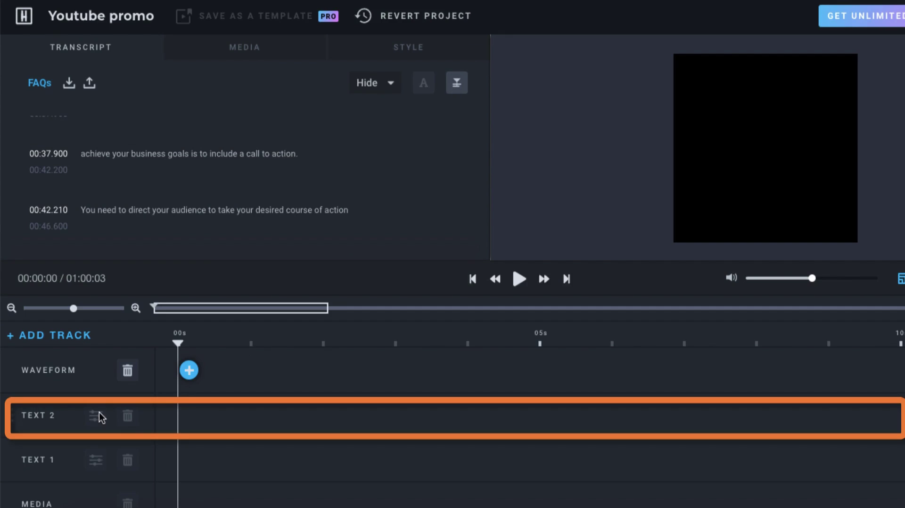
left_click(455, 84)
left_click(579, 173)
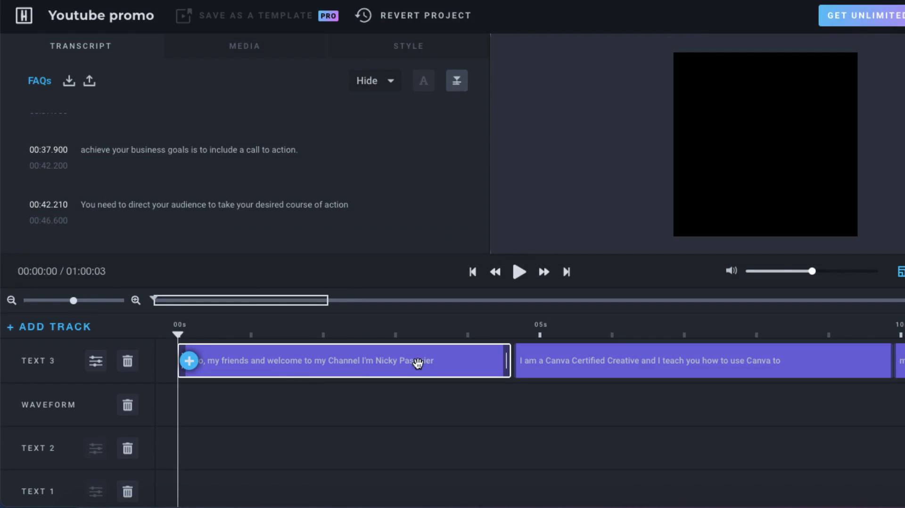
- Inspect the new caption clips, ending with the first one selected
left_click(546, 364)
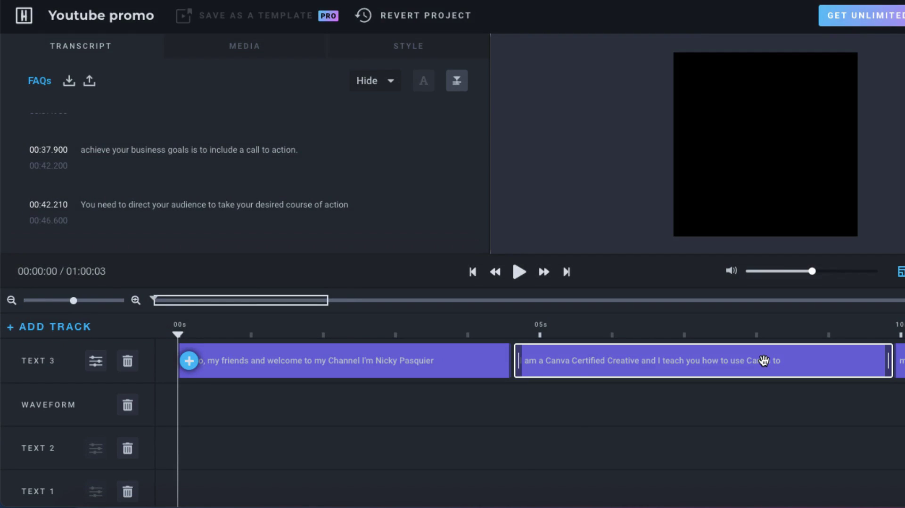
left_click(514, 304)
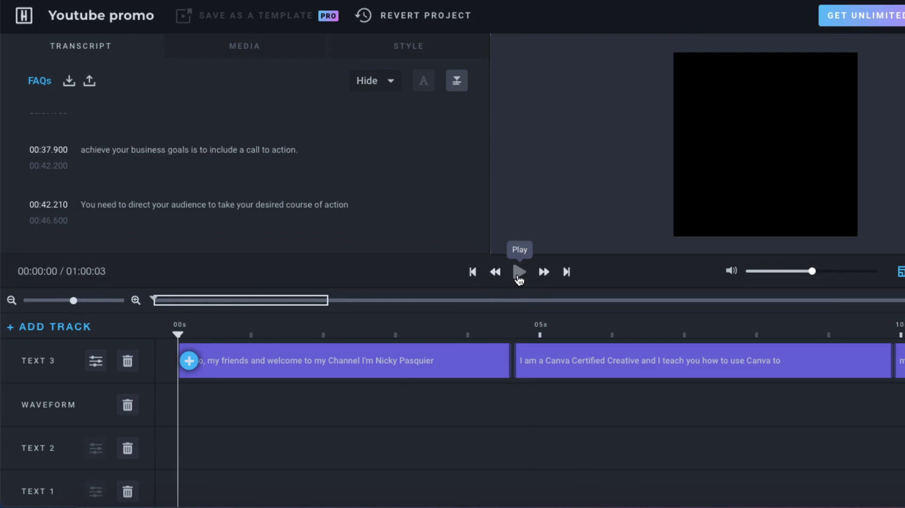
left_click(414, 364)
- Change the call-to-action caption's end to 00:42.210 and nudge the first caption clip's end
left_click(702, 234)
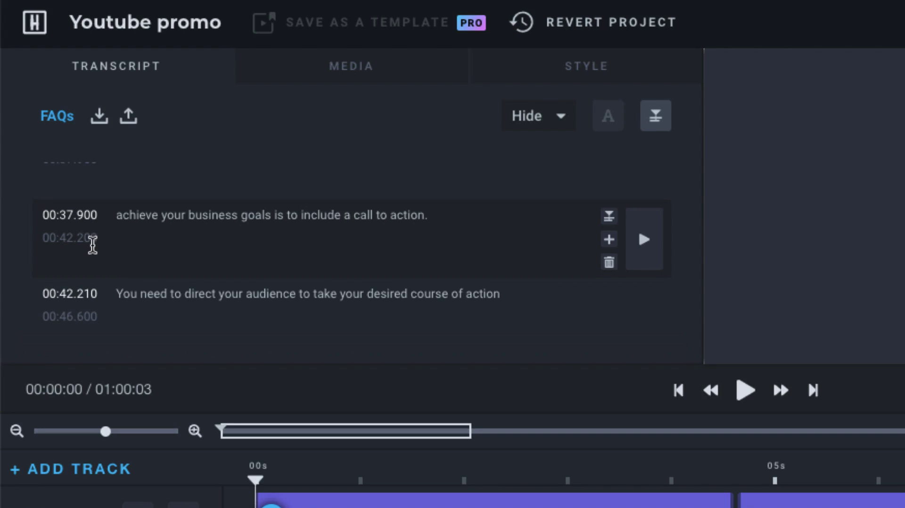
left_click(93, 243)
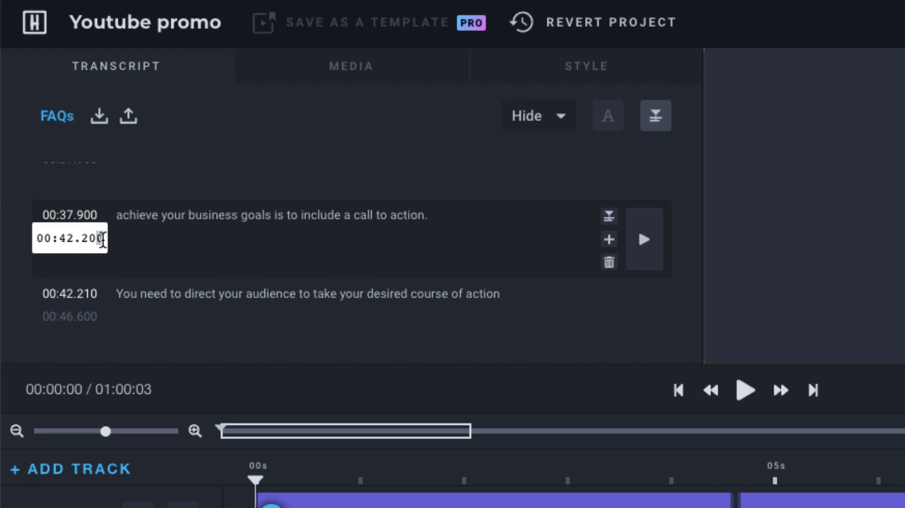
type("1")
left_click(293, 246)
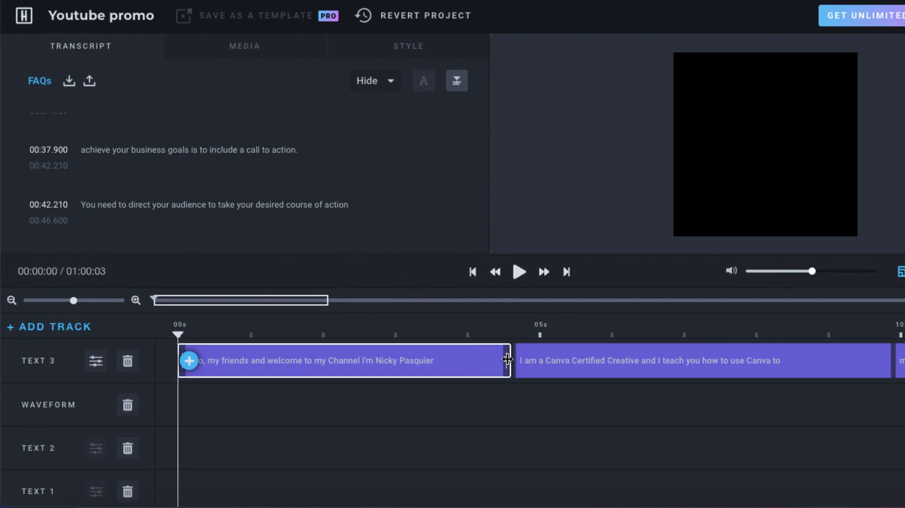
mouse_move(506, 359)
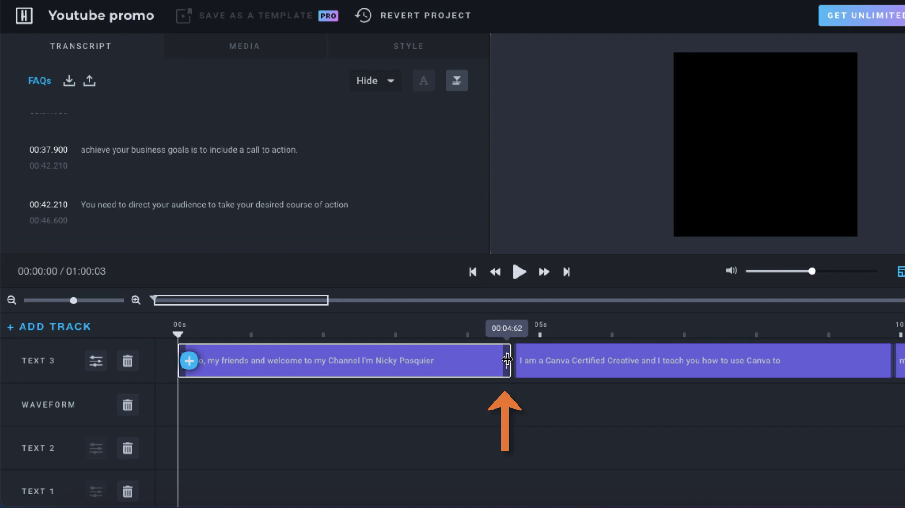
mouse_move(507, 359)
left_mouse_down()
mouse_move(466, 360)
mouse_move(509, 360)
left_mouse_up()
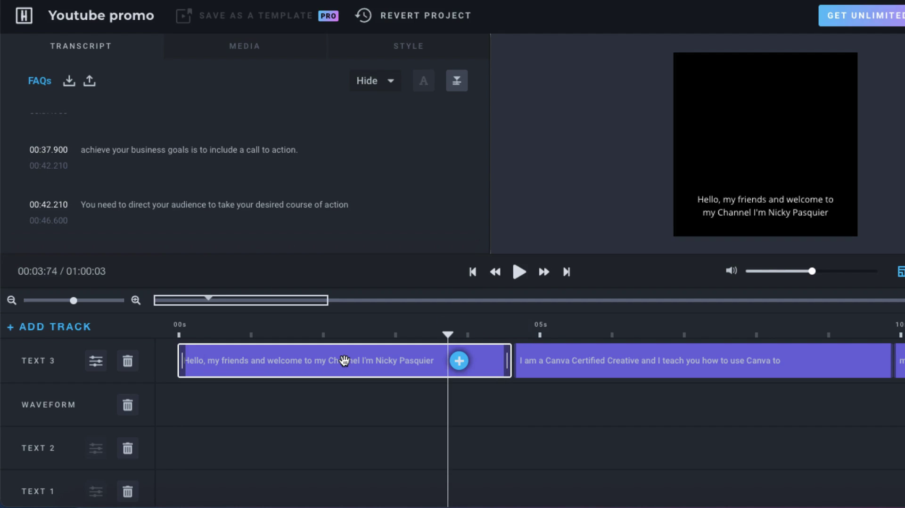
- Try a different font on the first caption and set its size to 18
left_click(300, 367)
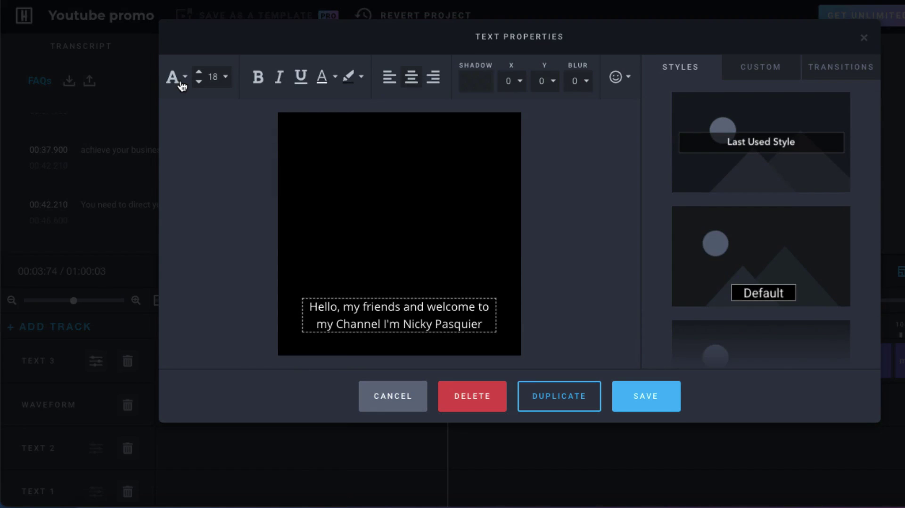
left_click(181, 84)
scroll(190, 164, "down", 3)
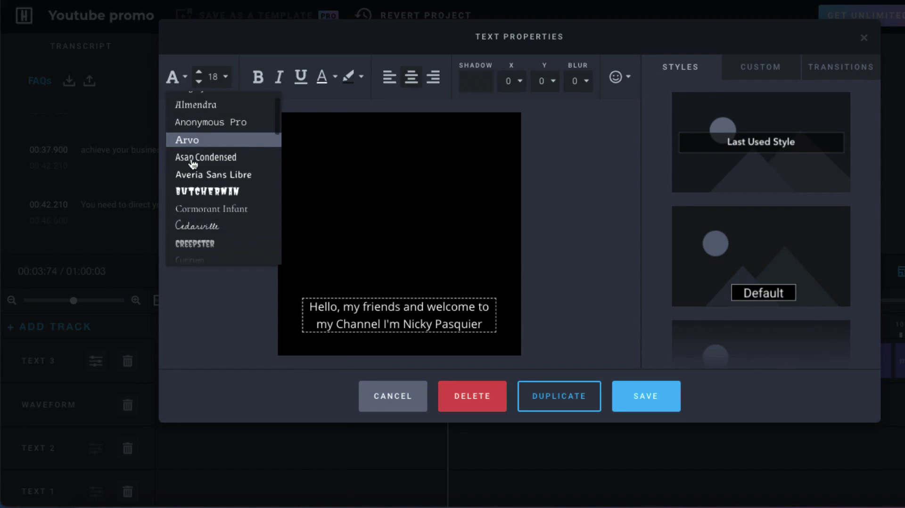
scroll(192, 163, "down", 5)
left_click(192, 162)
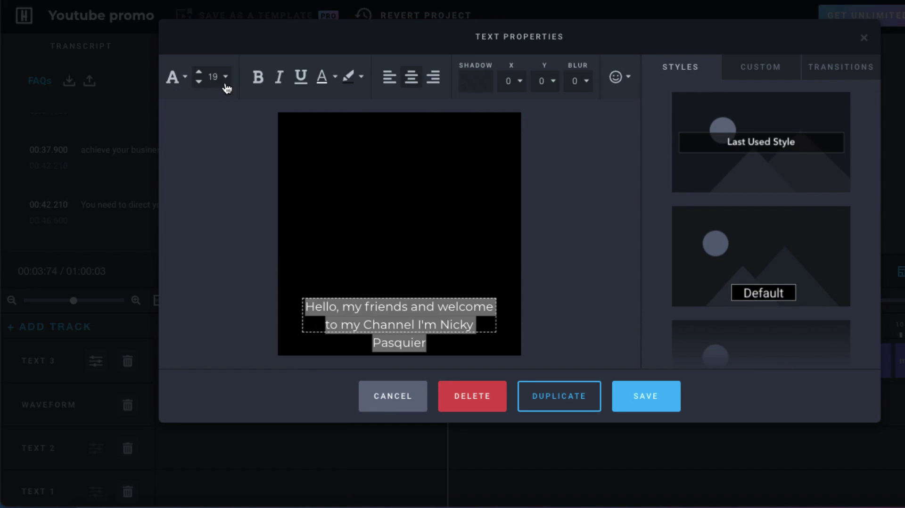
left_click(226, 88)
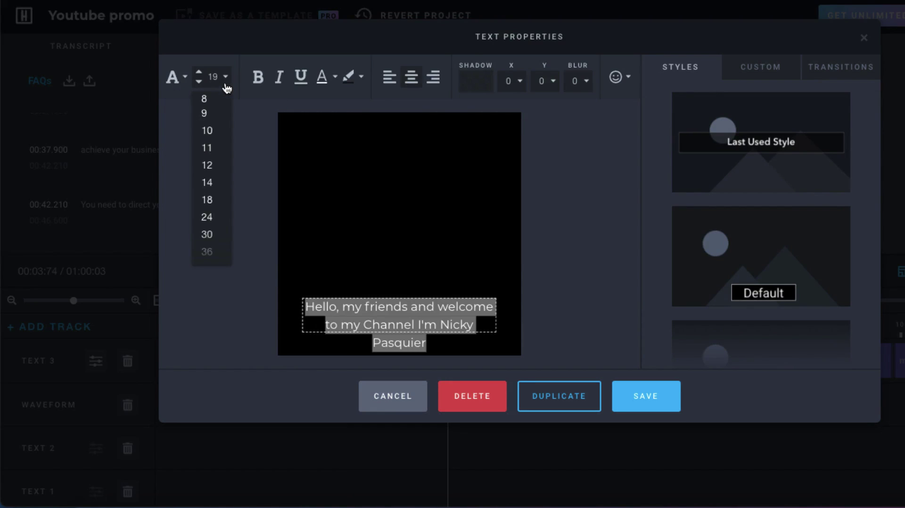
left_click(216, 204)
- Apply the Default caption style to drop the highlight, then review the Custom and Transitions options
left_click(362, 78)
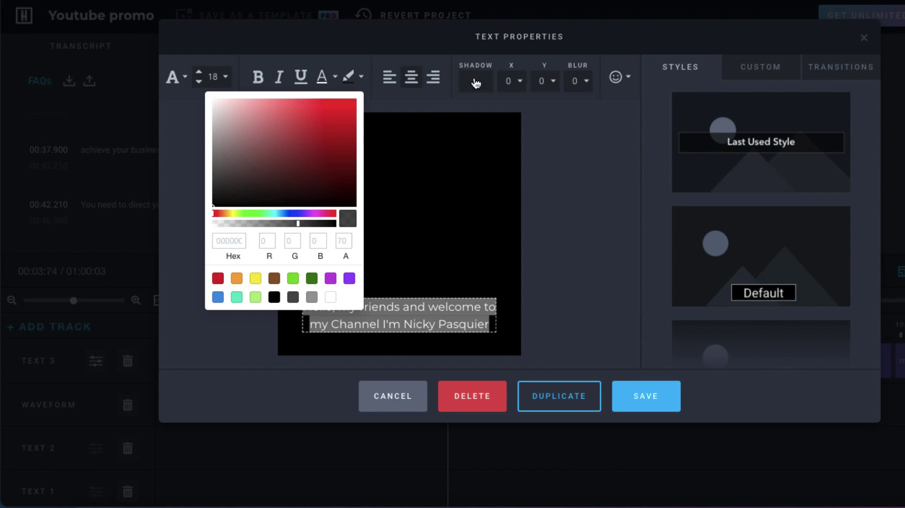
left_click(643, 139)
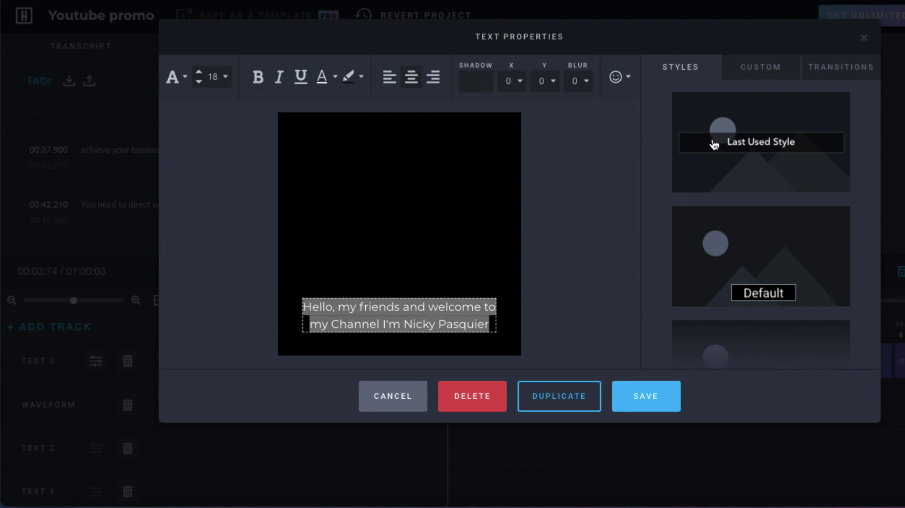
scroll(690, 142, "down", 2)
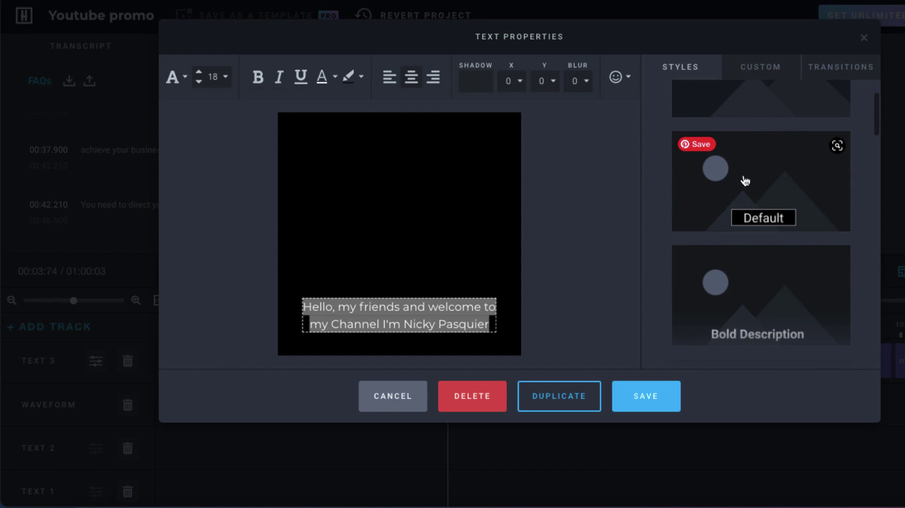
left_click(750, 216)
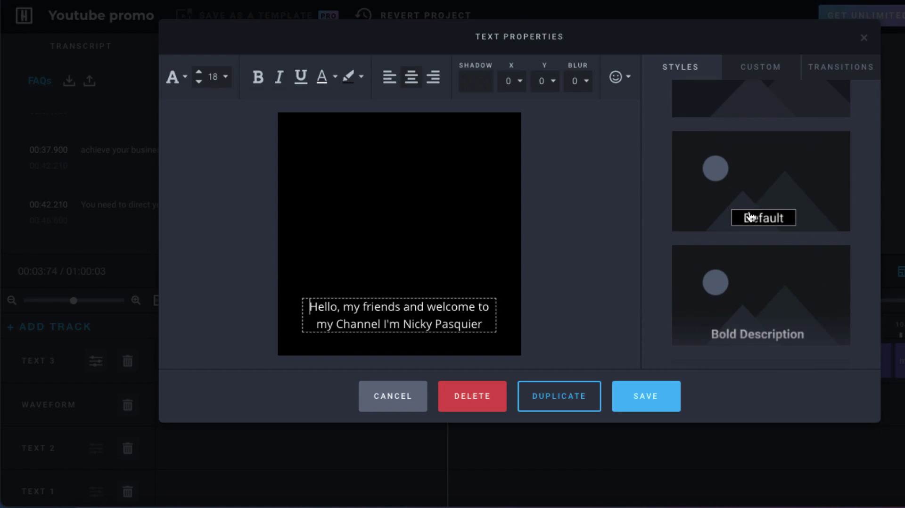
left_click(777, 68)
left_click(828, 75)
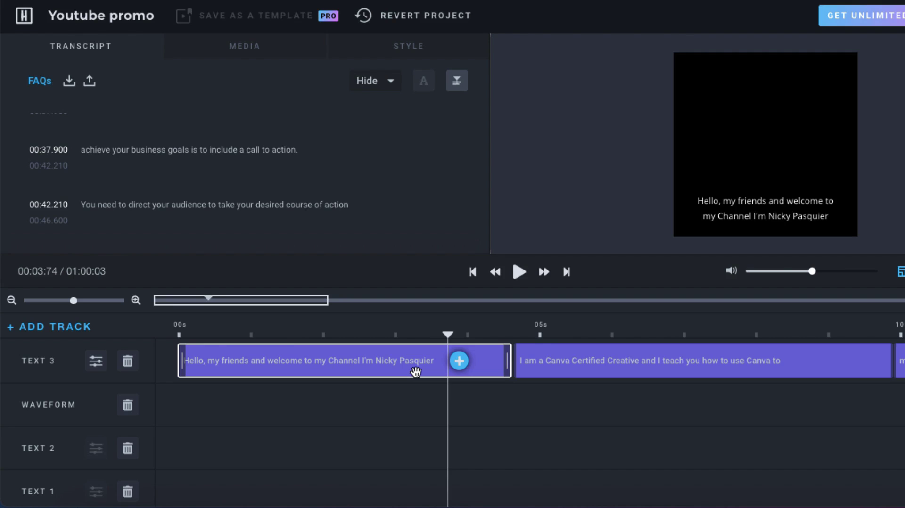
- Add a white Round Bars waveform at Padded Bottom, nudged slightly lower in the frame
left_click(188, 404)
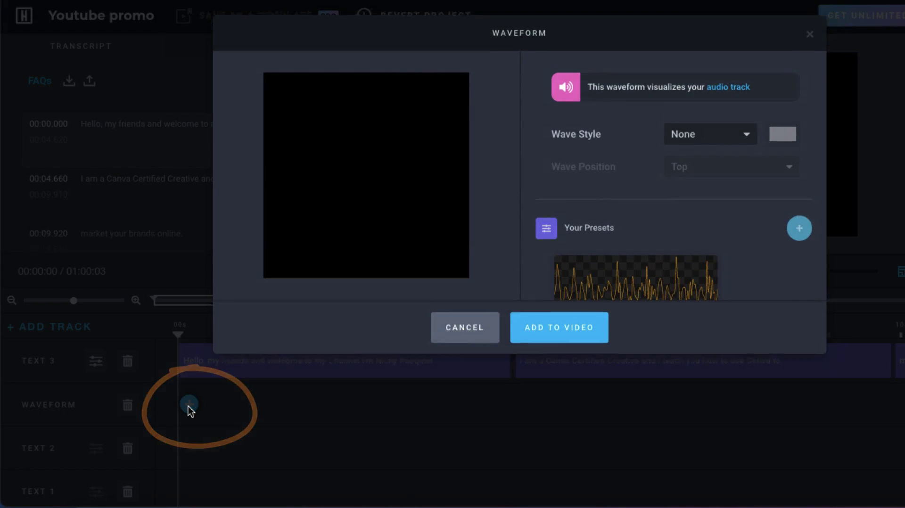
left_click(188, 405)
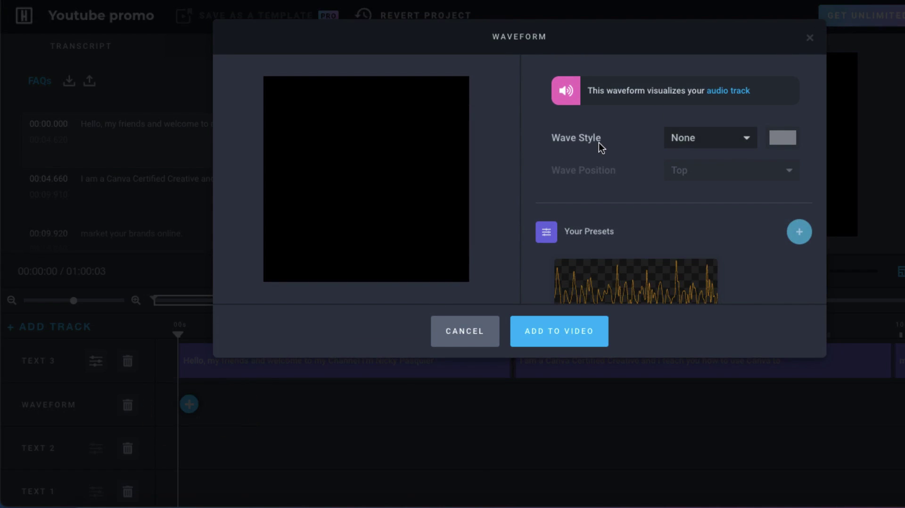
left_click(747, 139)
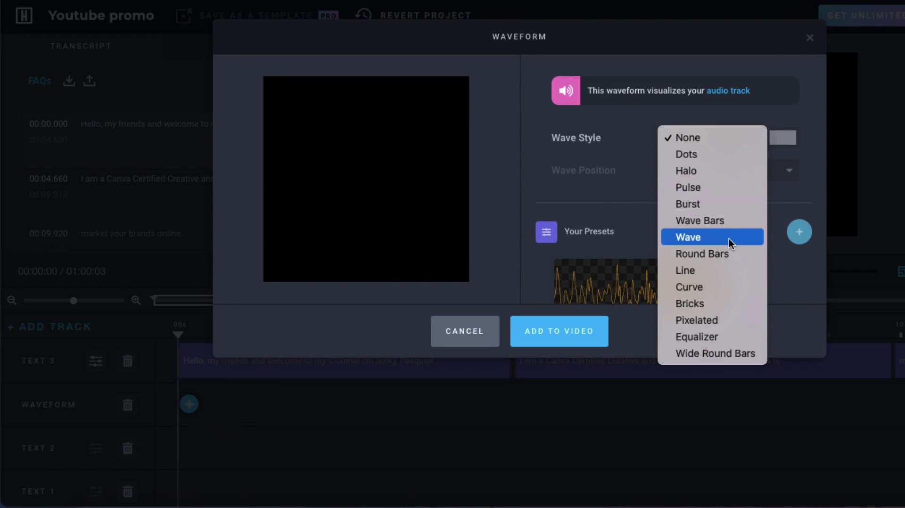
left_click(728, 253)
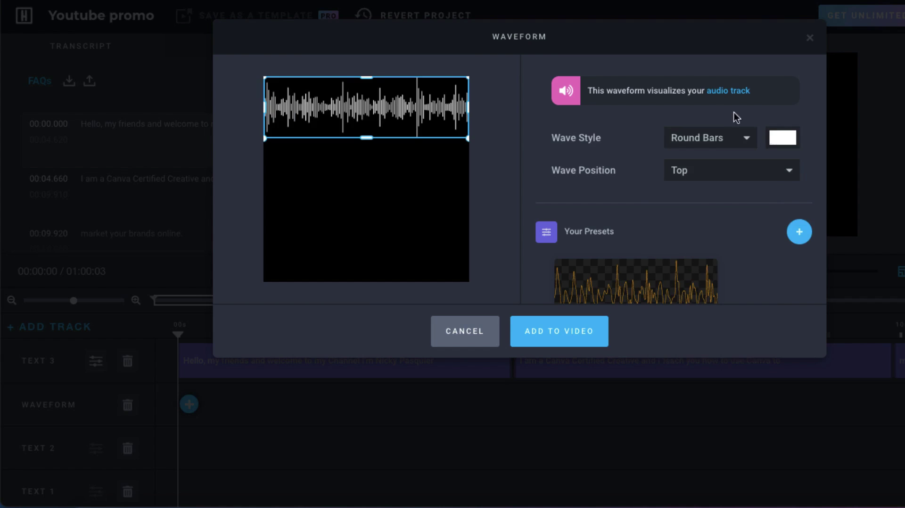
left_click(783, 139)
left_click(710, 175)
left_click(709, 170)
left_click(711, 203)
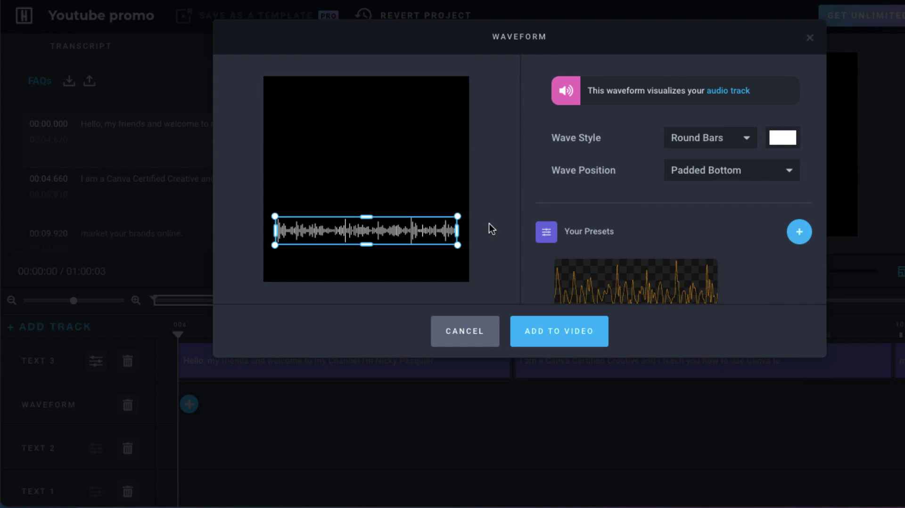
left_click_drag(489, 228, 494, 254)
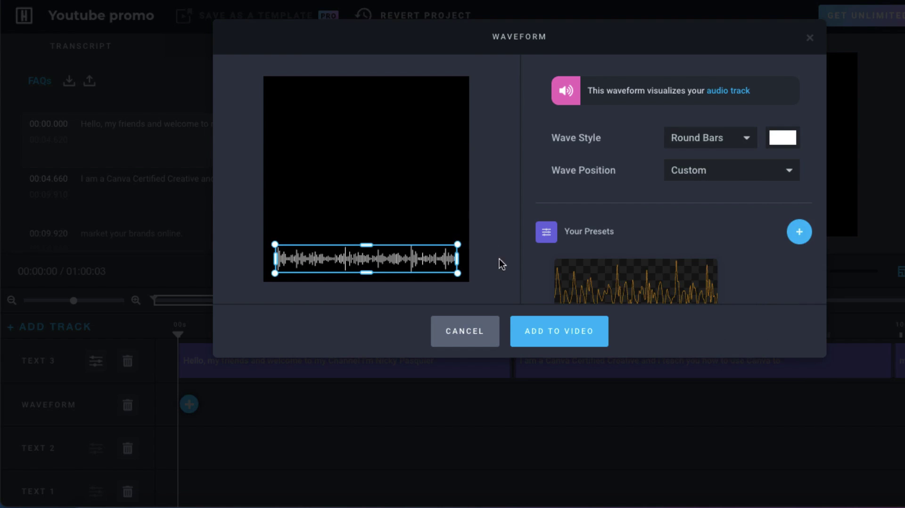
left_click(556, 337)
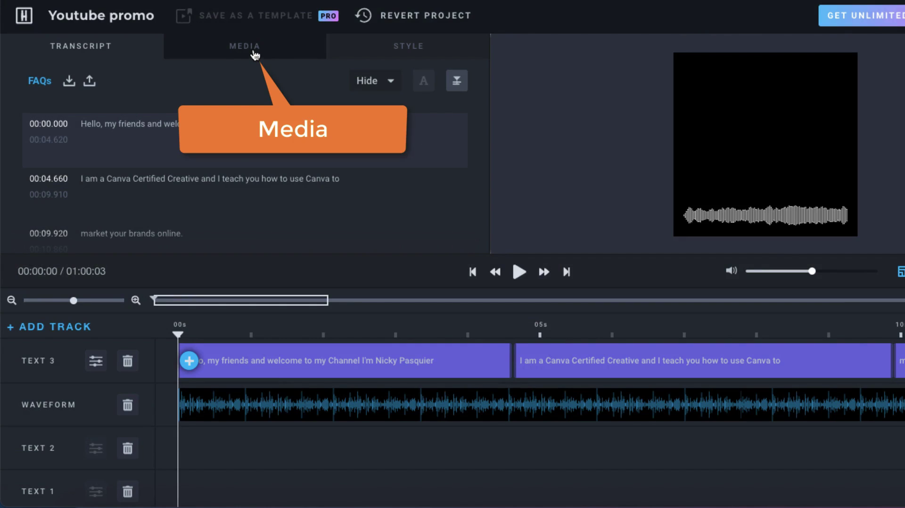
- Search stock images for 'podcast' in the Add Media dialog
left_click(255, 56)
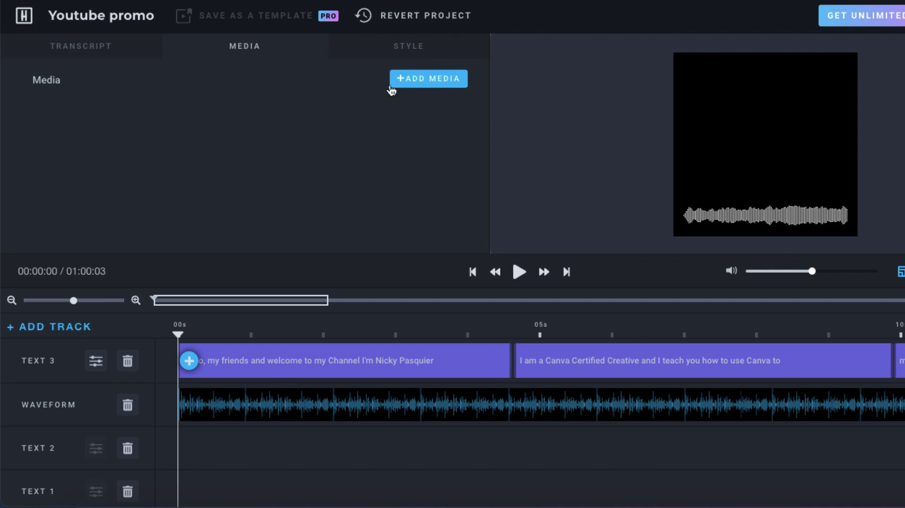
left_click(454, 85)
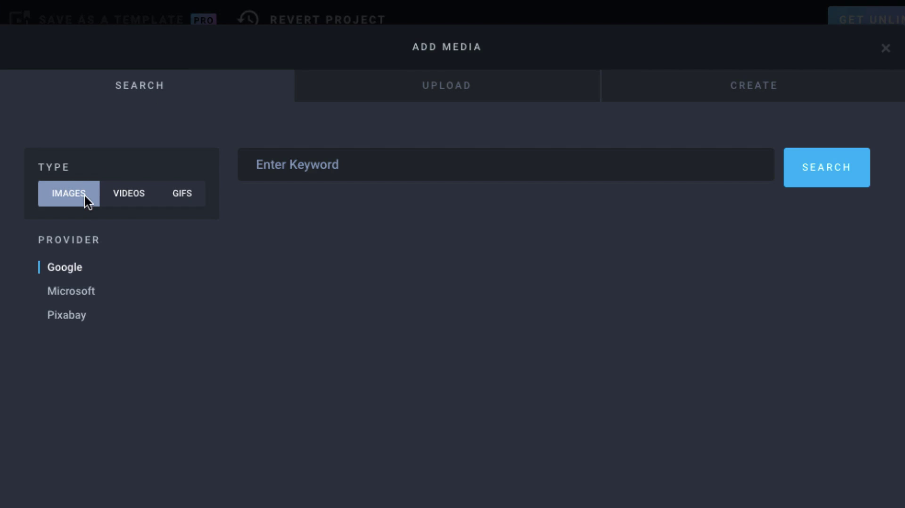
left_click(124, 200)
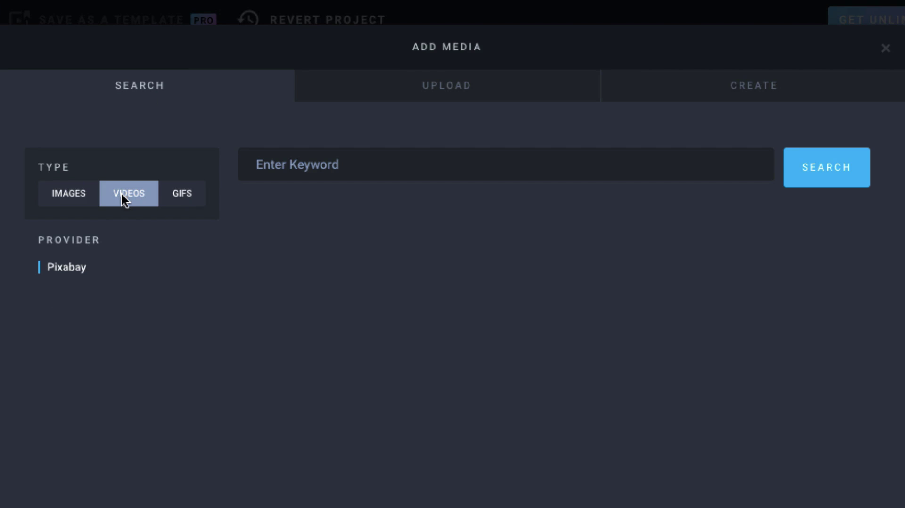
left_click(182, 198)
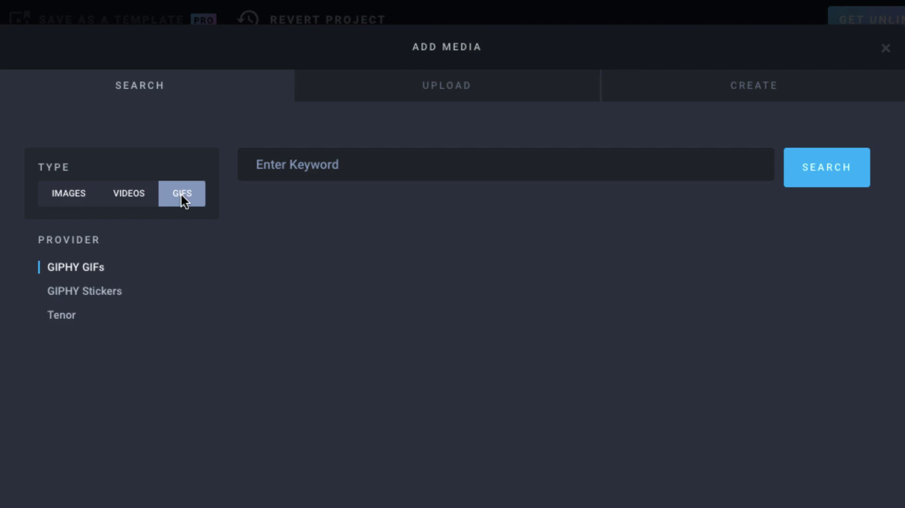
left_click(69, 194)
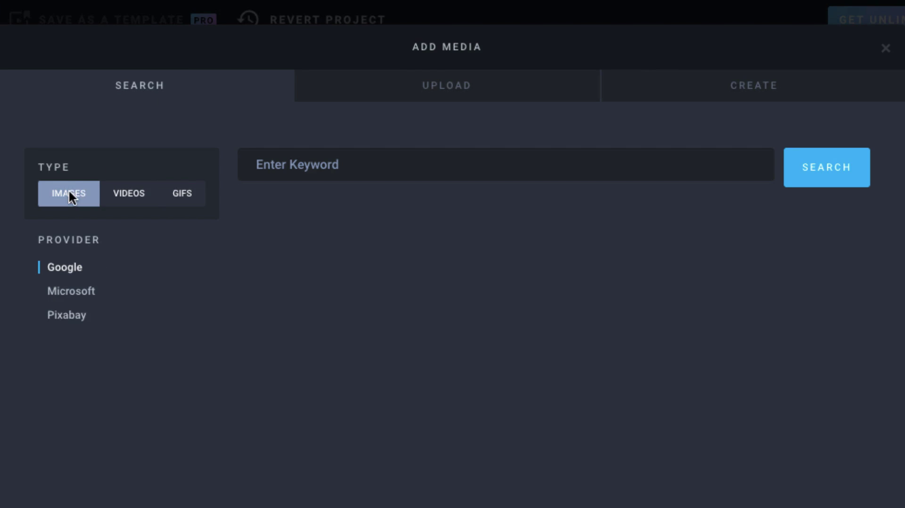
left_click(326, 170)
type("podcast")
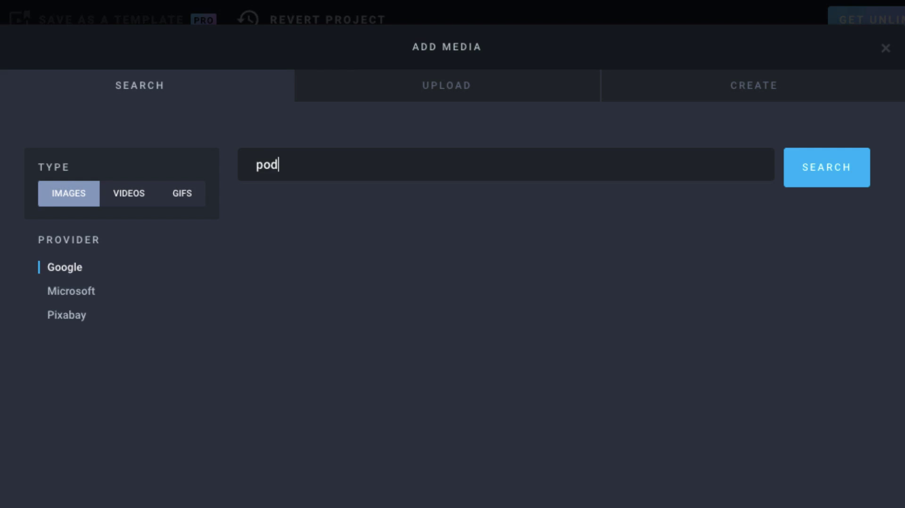
left_click(848, 175)
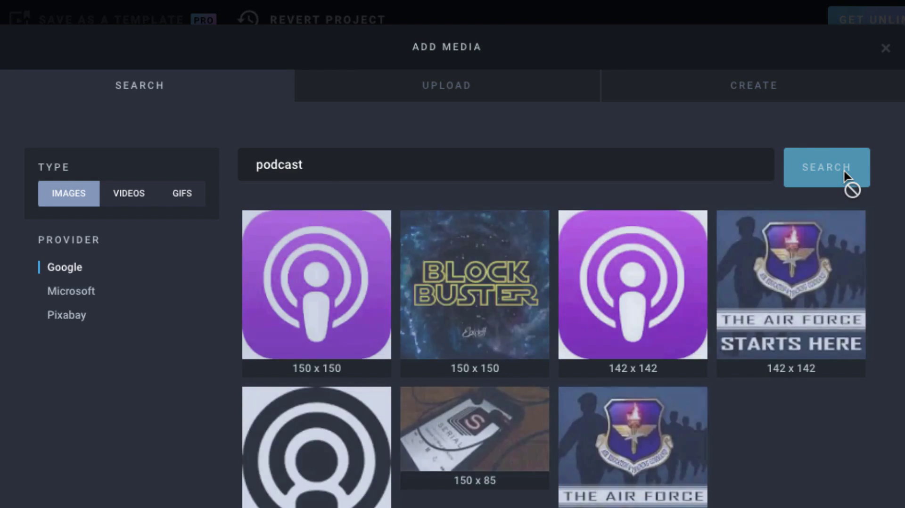
scroll(672, 266, "down", 6)
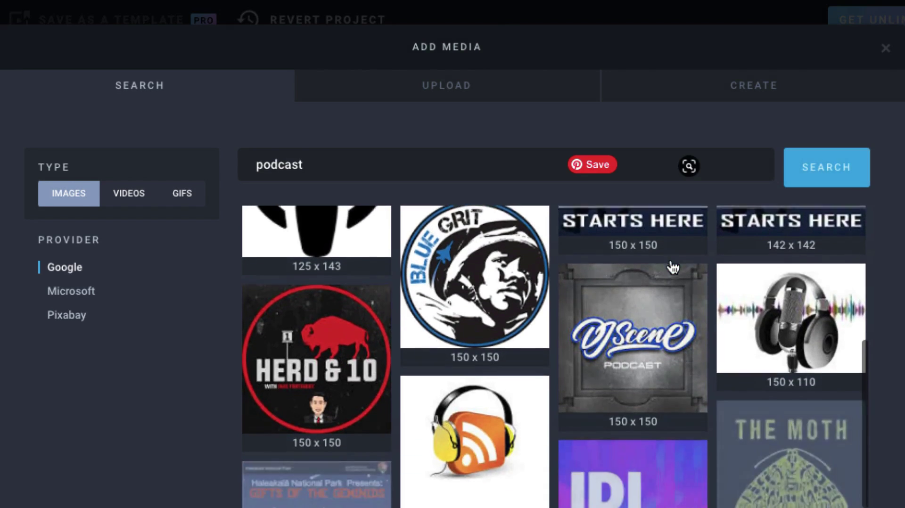
- Switch the stock search to videos and search for 'desktop'
left_click(75, 197)
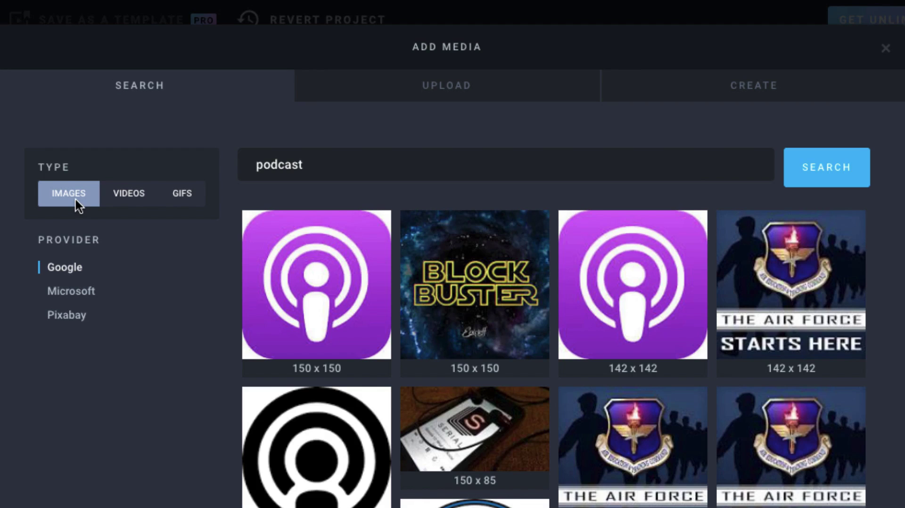
left_click(129, 197)
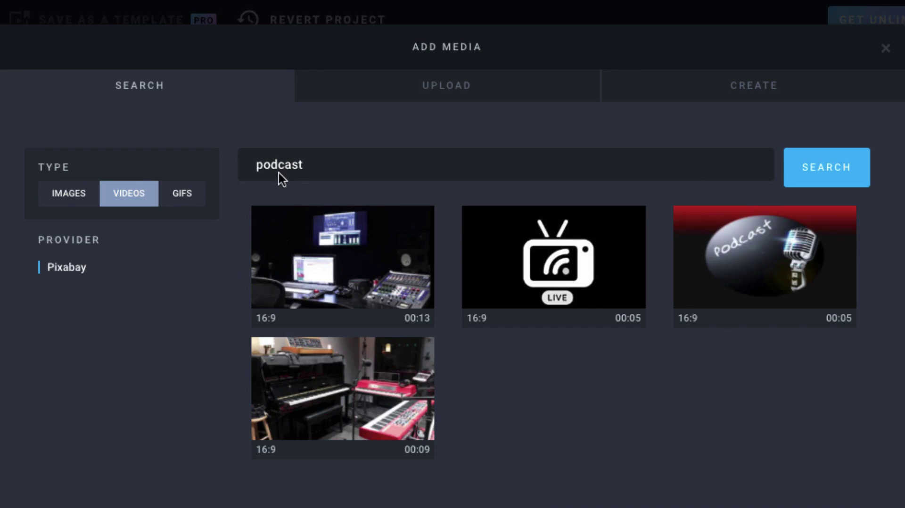
key("BackSpace")
key("BackSpace")
key("BackSpace")
key("BackSpace")
key("BackSpace")
type("desktop")
left_click(829, 176)
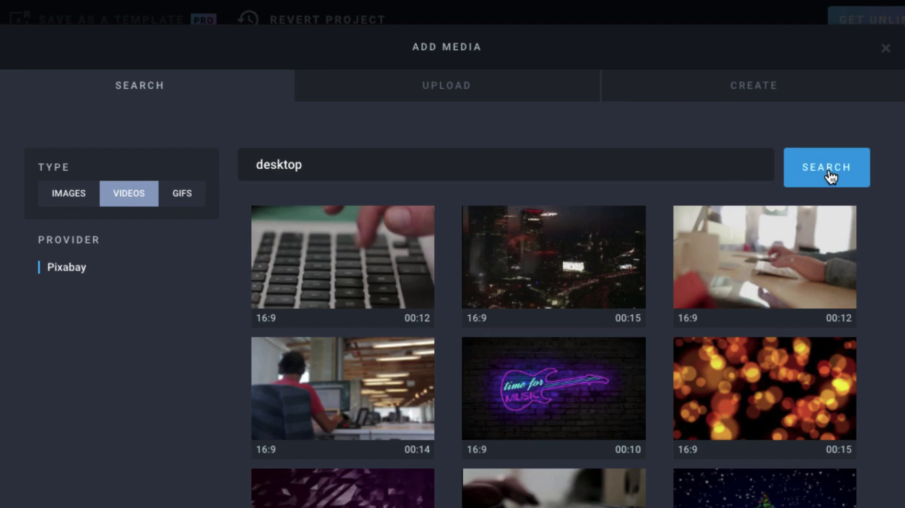
scroll(657, 250, "down", 2)
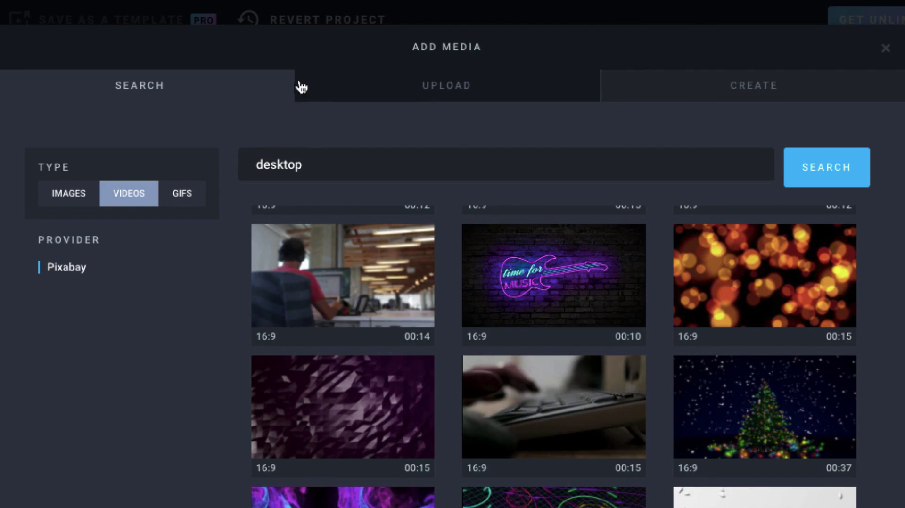
- Check the Upload panel, then show the Create tab's Canva image option
left_click(444, 90)
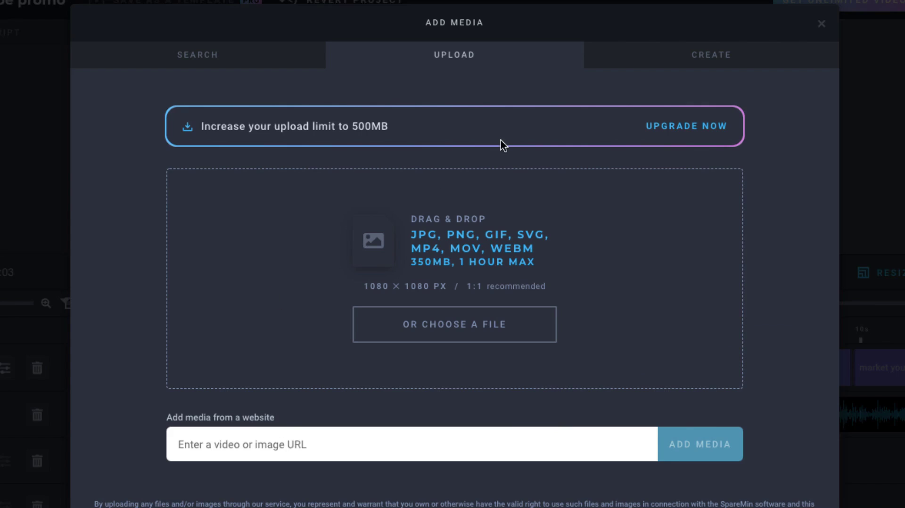
left_click(705, 60)
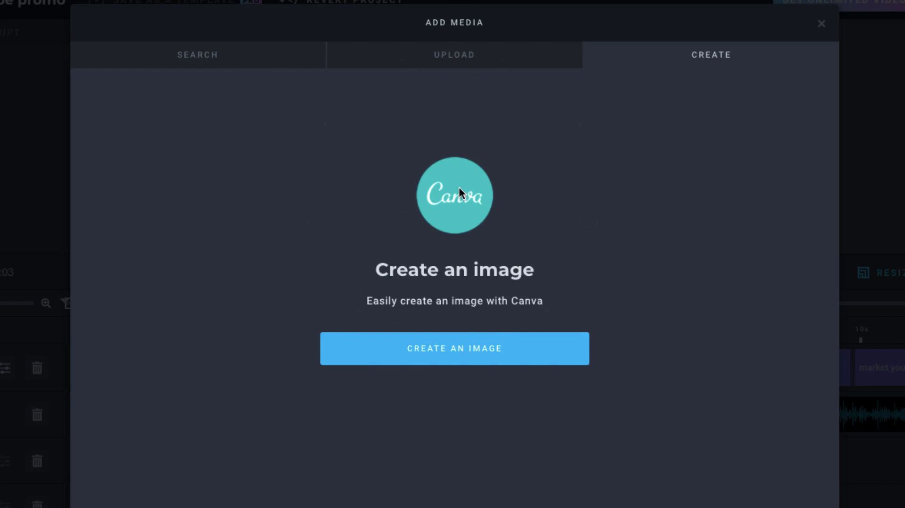
- Start a Canva image and place the pink YOUTUBE ANIMATED design from your existing designs
left_click(475, 356)
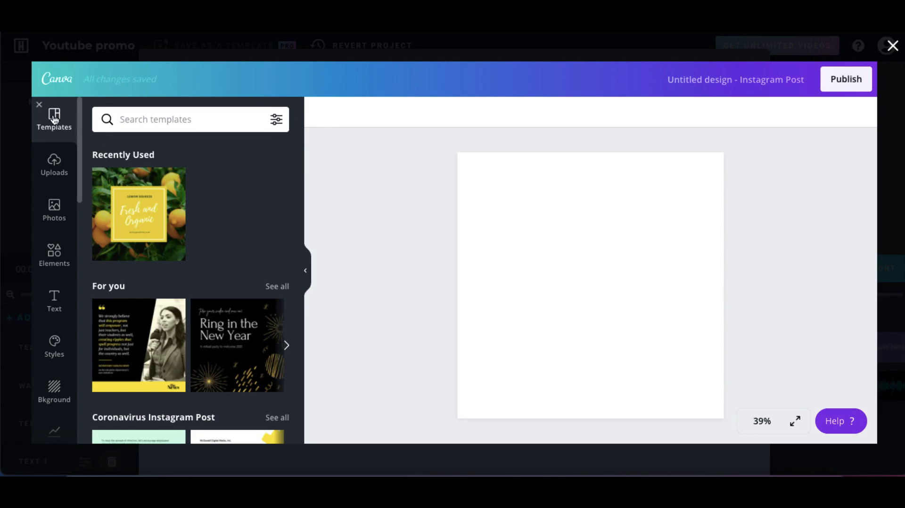
scroll(160, 235, "down", 2)
scroll(161, 235, "down", 8)
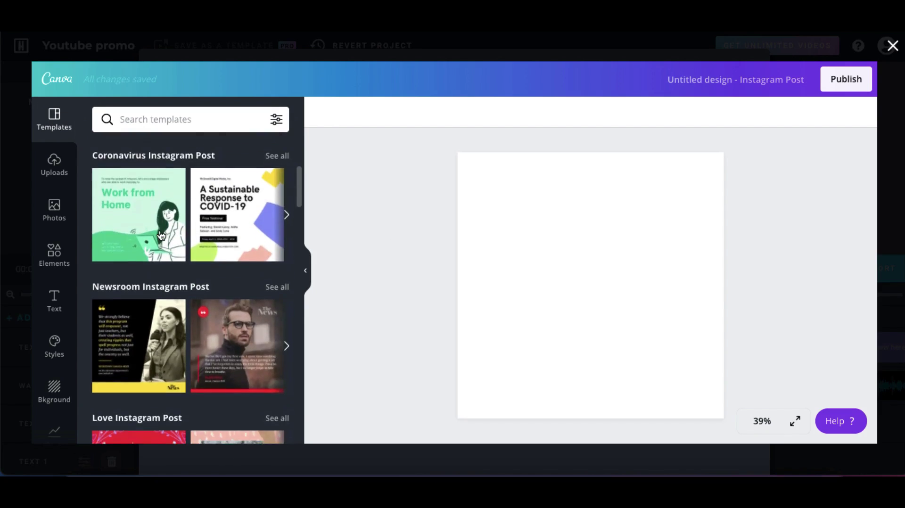
scroll(160, 233, "down", 2)
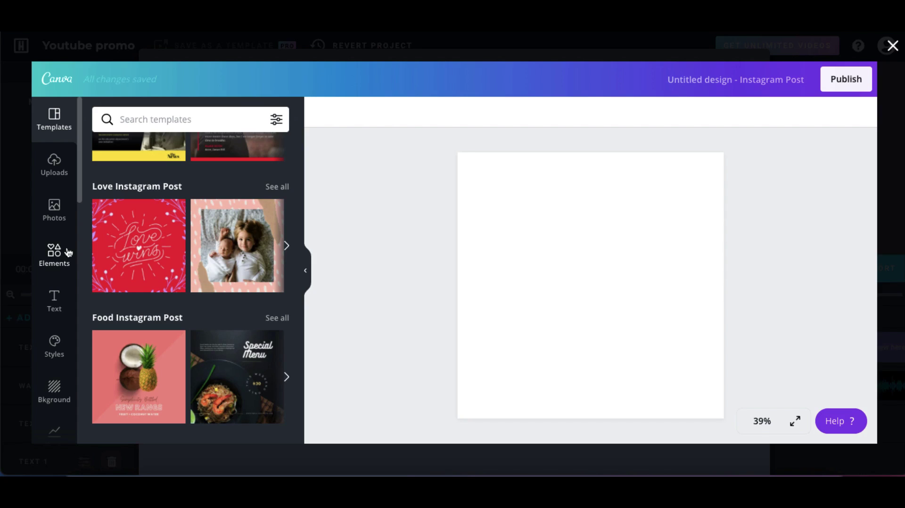
scroll(68, 252, "down", 1)
scroll(68, 252, "down", 5)
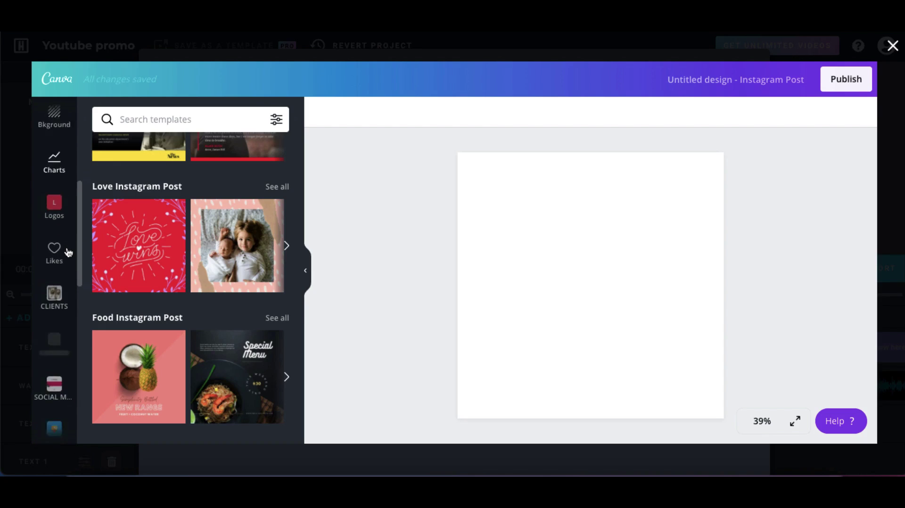
scroll(69, 252, "down", 2)
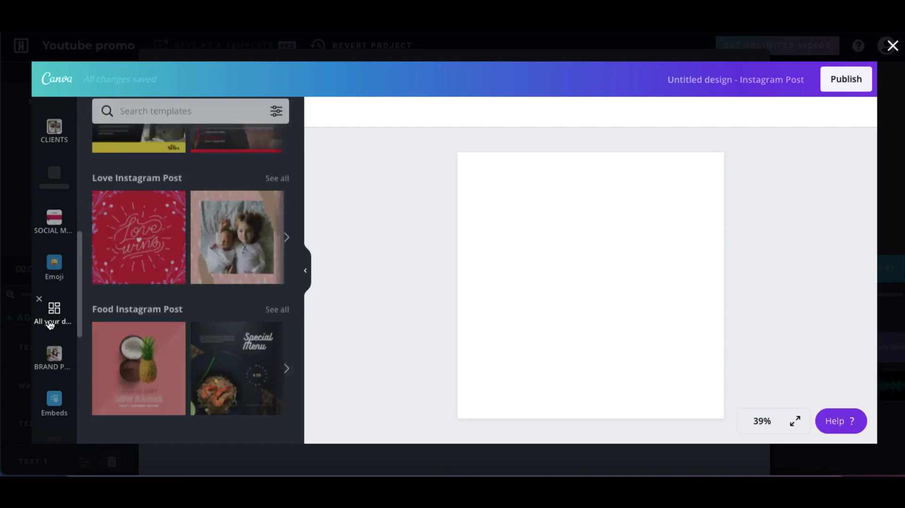
left_click(50, 323)
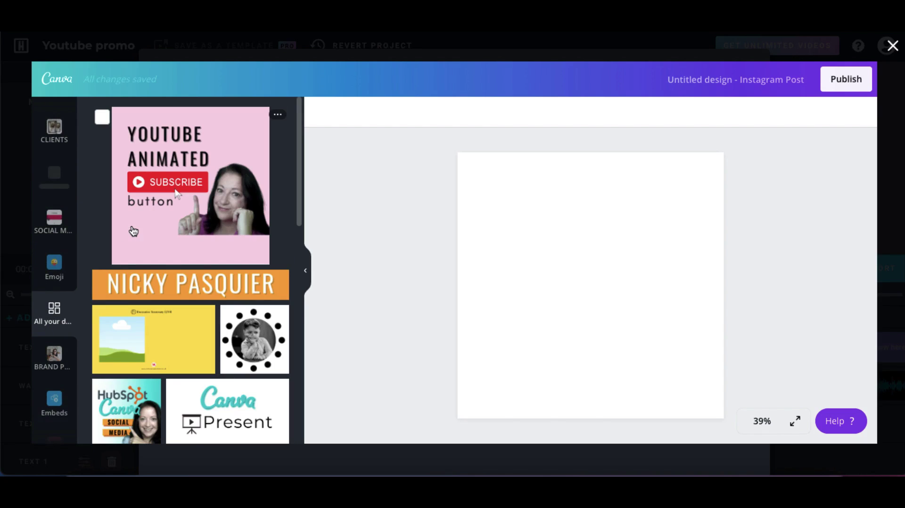
left_click(133, 231)
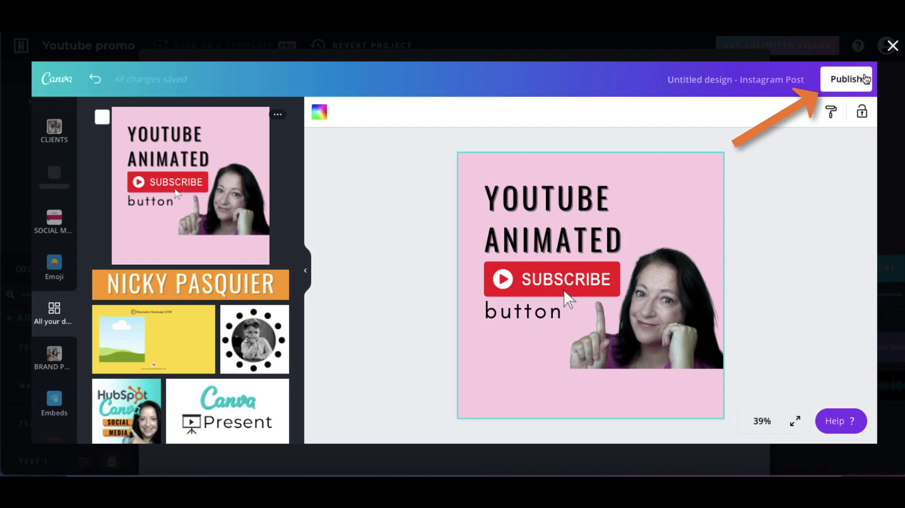
- Publish the Canva design and add the pink graphic to the video as background
left_click(832, 87)
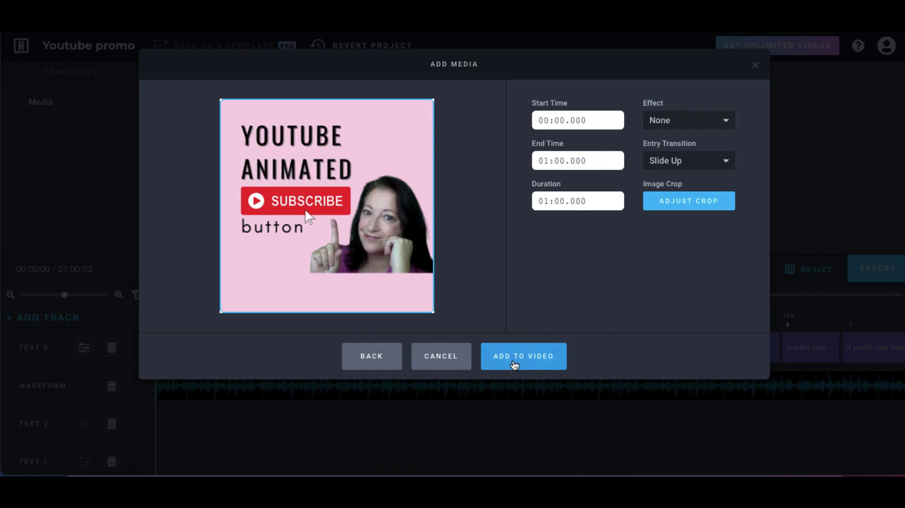
left_click(537, 364)
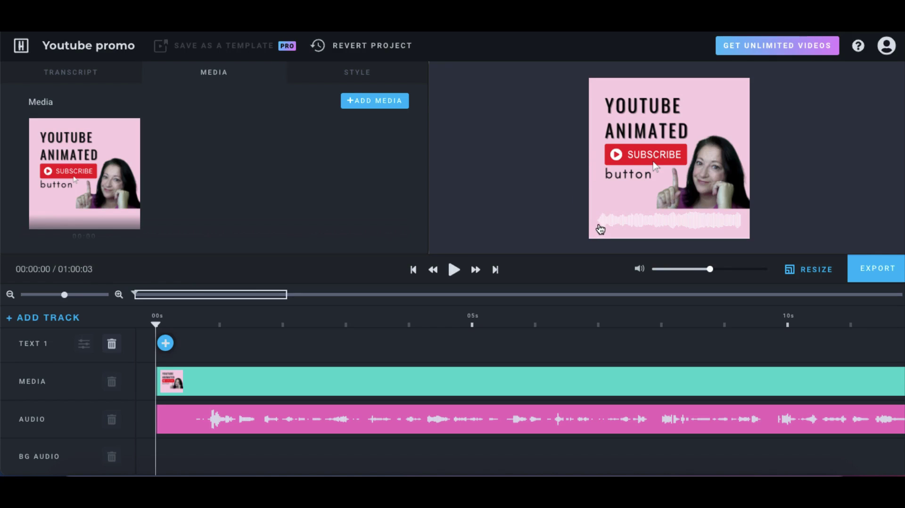
left_click(673, 227)
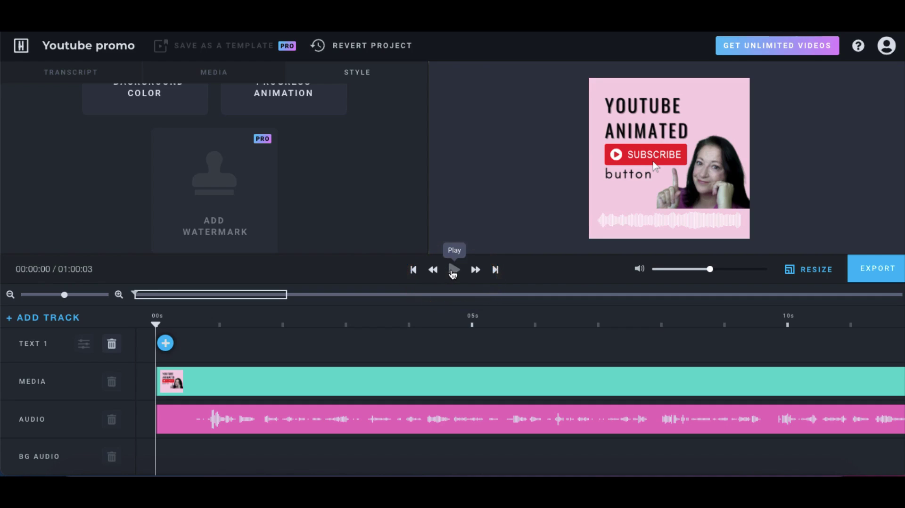
left_click(452, 273)
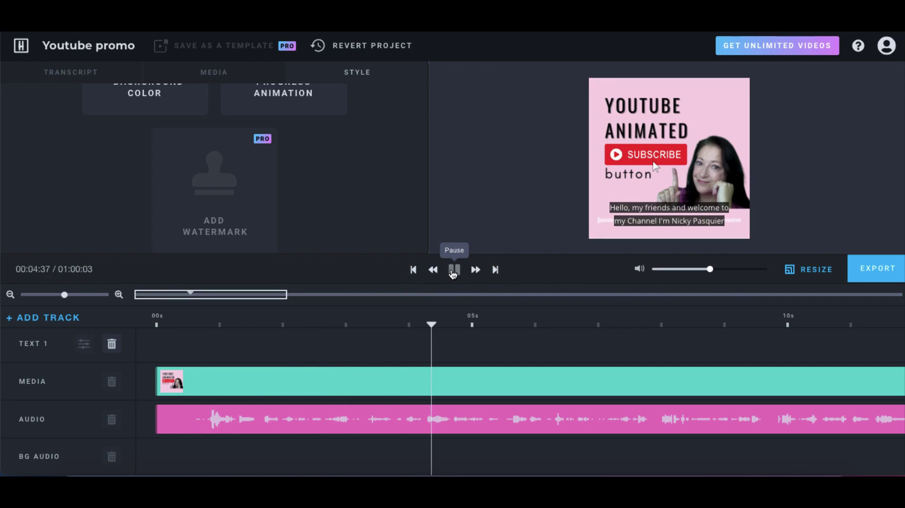
left_click(452, 273)
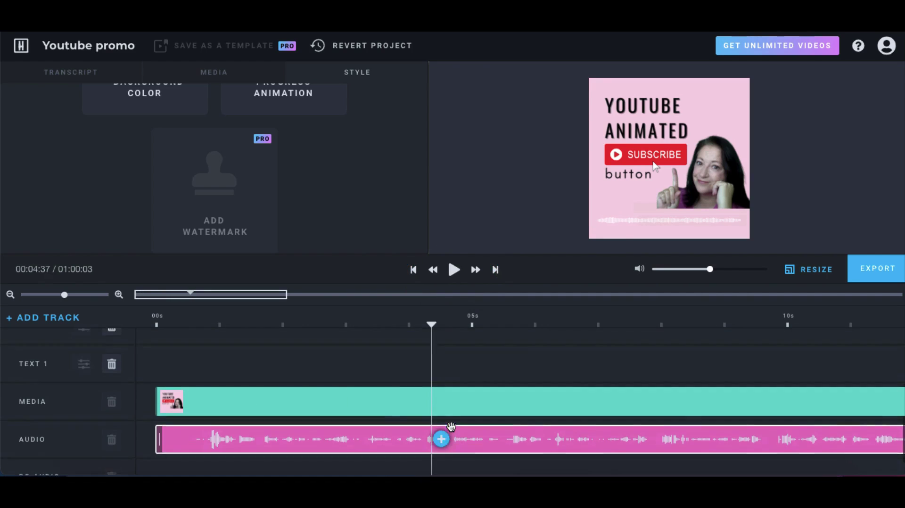
- Drag the white waveform to the top of the frame, save it, and preview playback
mouse_move(407, 392)
left_click(367, 392)
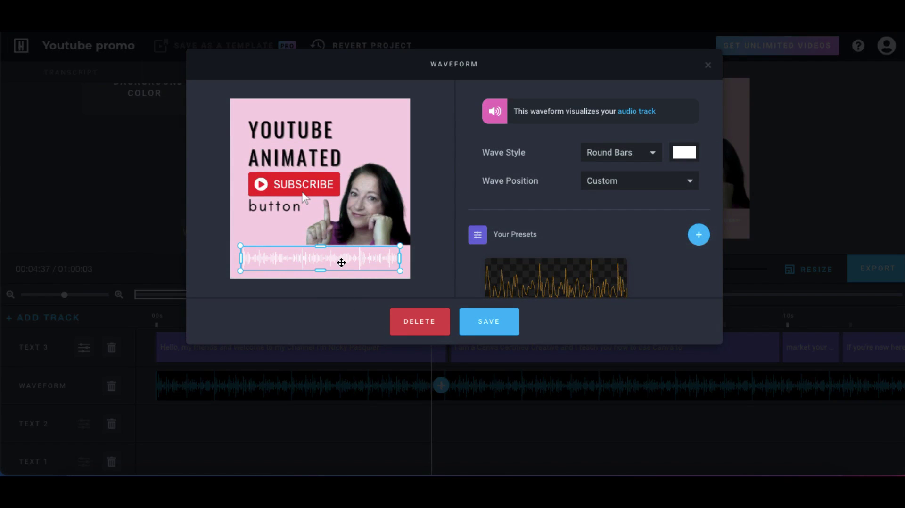
left_click_drag(341, 262, 342, 114)
left_click(481, 327)
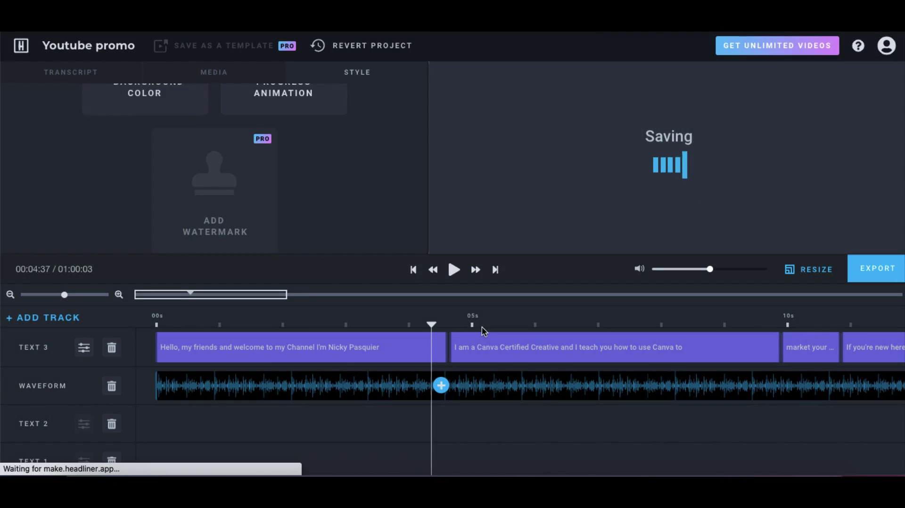
left_click(451, 270)
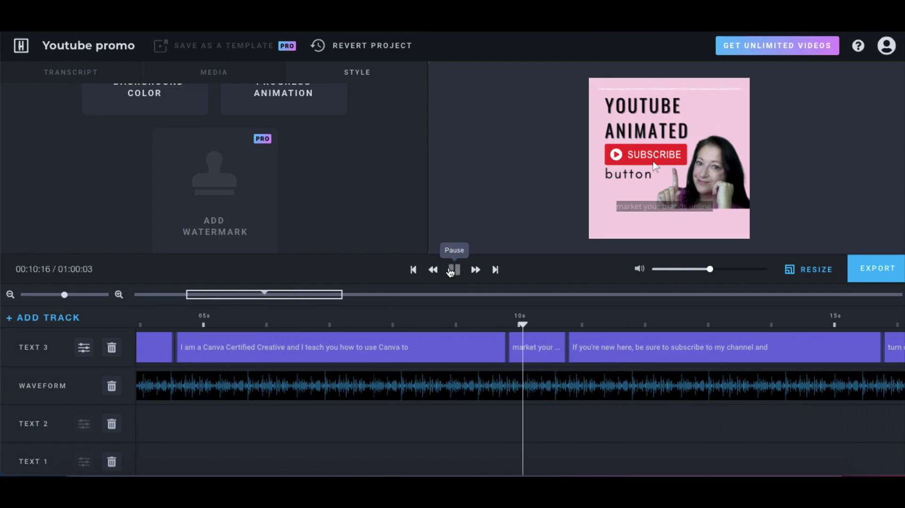
left_click(452, 270)
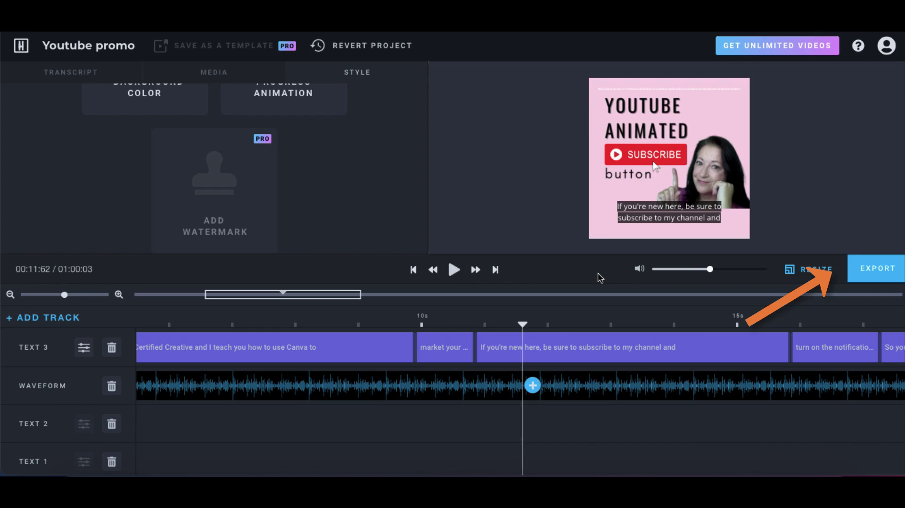
- Open the export settings showing 24 fps, High quality and Square HD 720x720
left_click(863, 275)
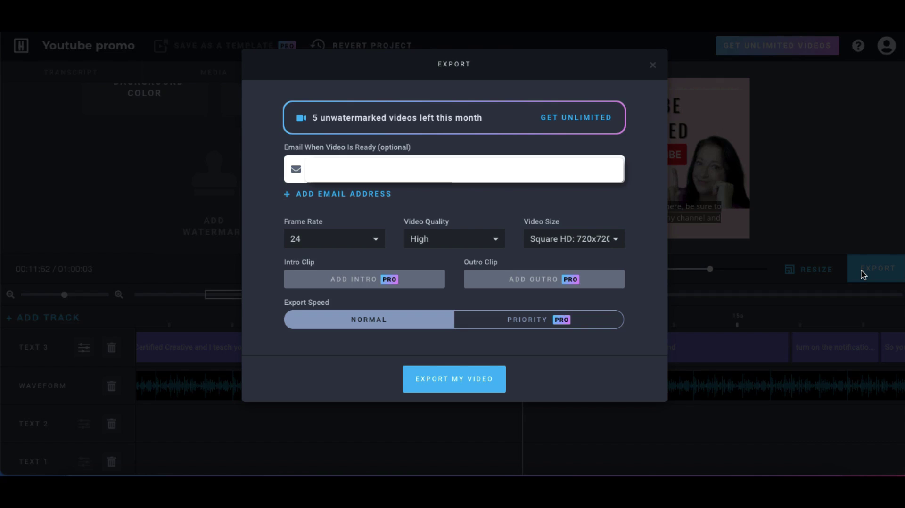